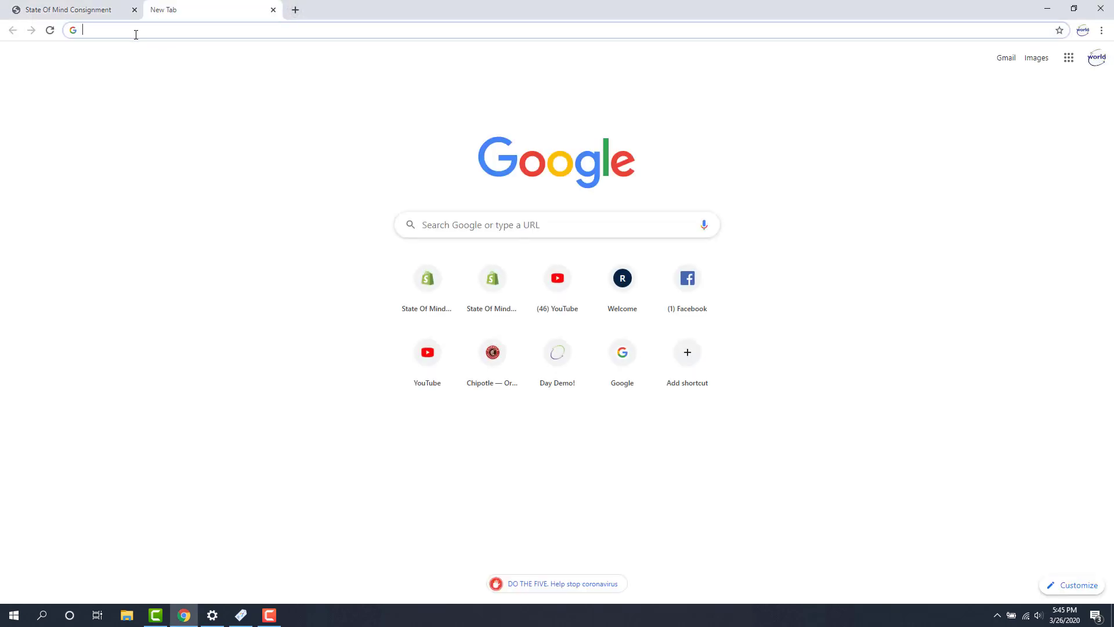
Load the State of Mind Consignment store's Shopify admin by adding '/admin' to its address.
type("state")
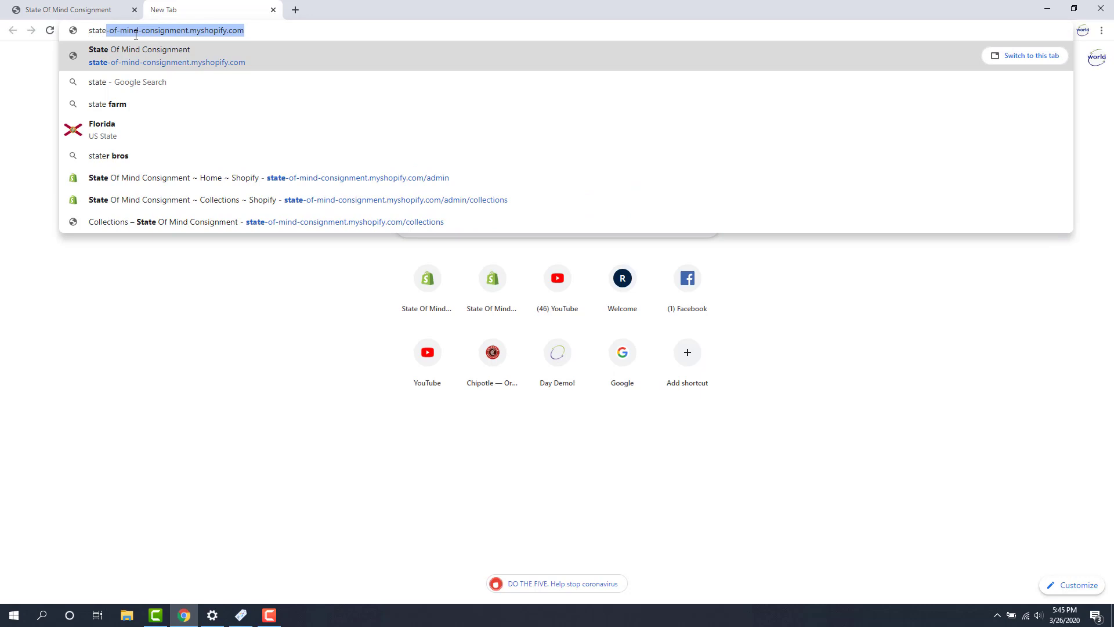
key("End")
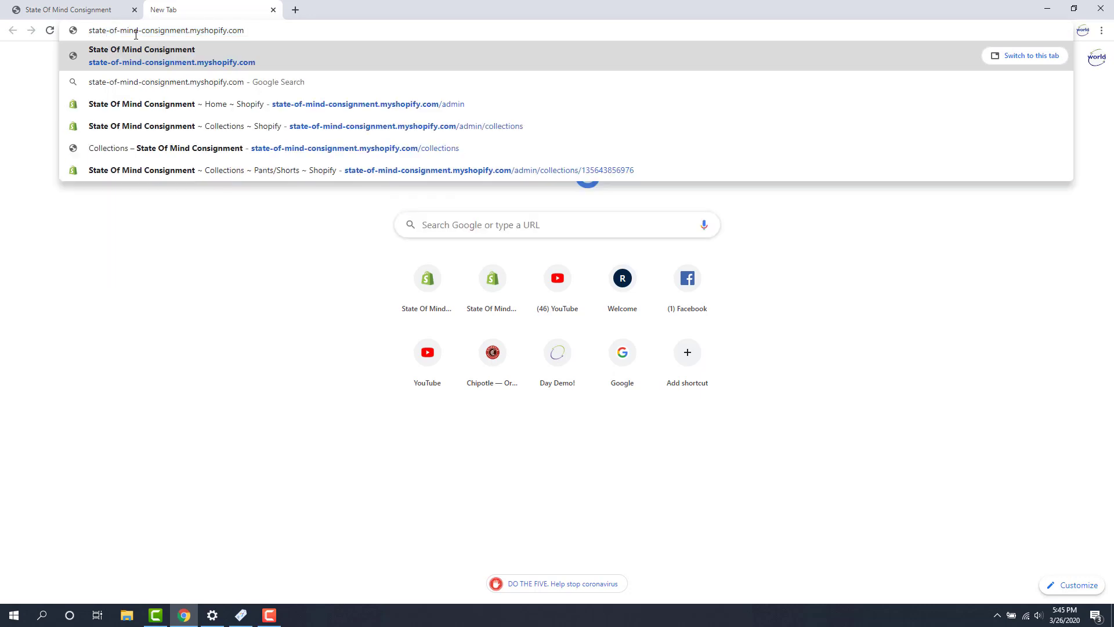
type("/admin")
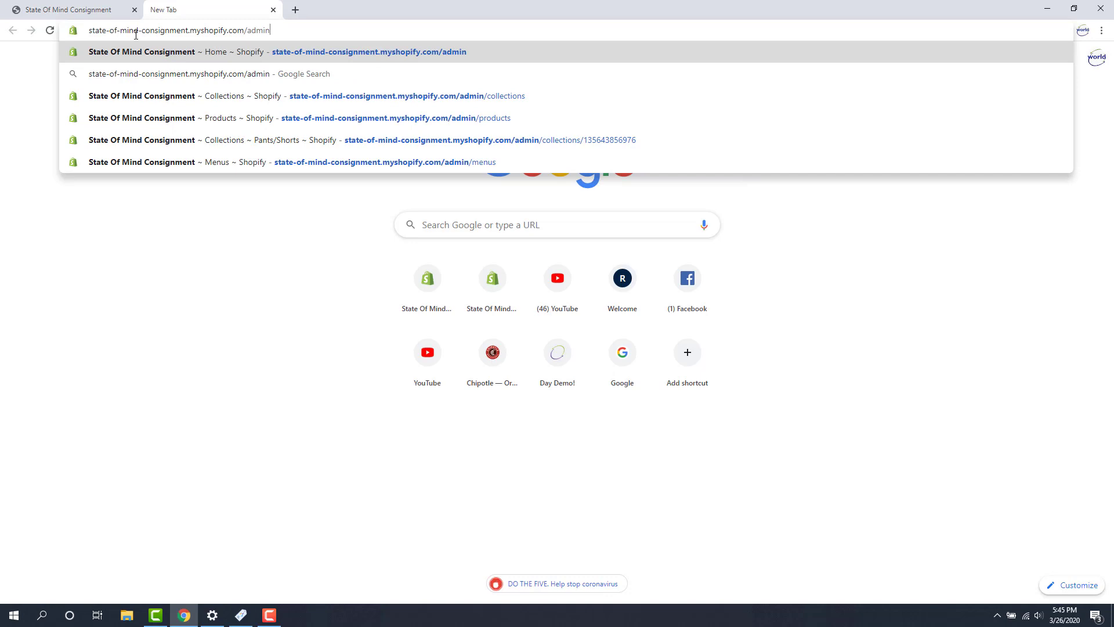
key("Return")
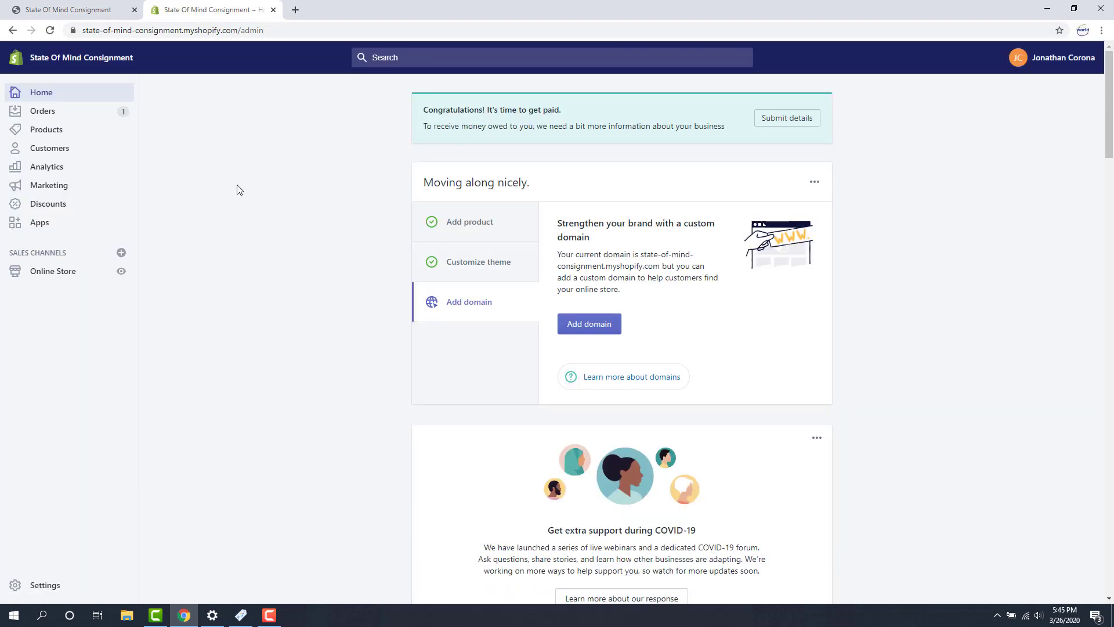
Go to Products > Collections and look over the existing collections.
left_click(44, 133)
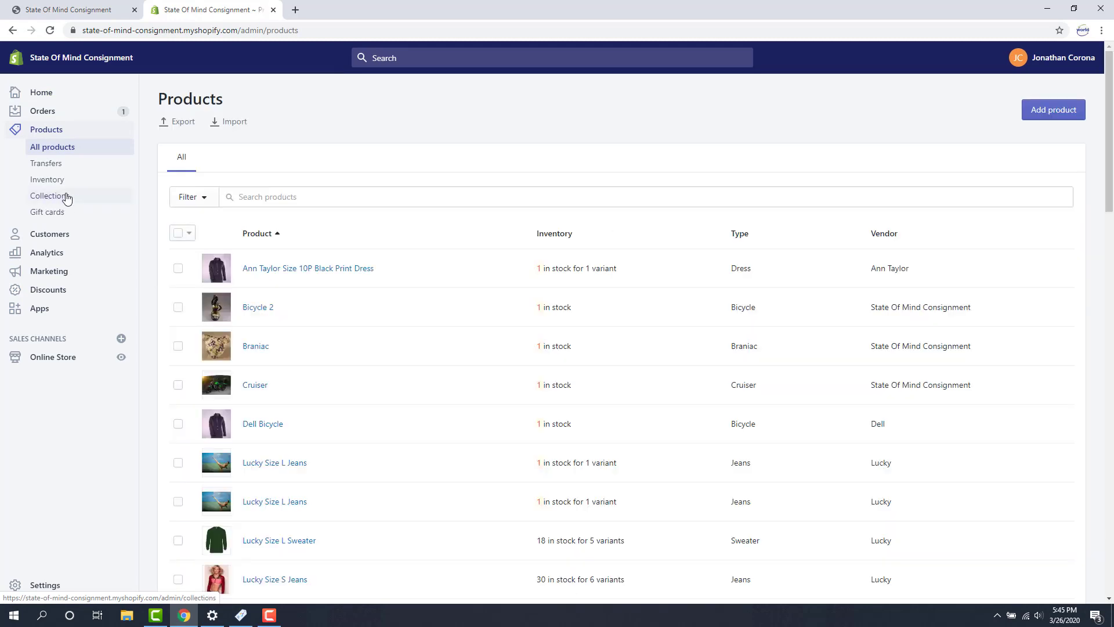
left_click(67, 197)
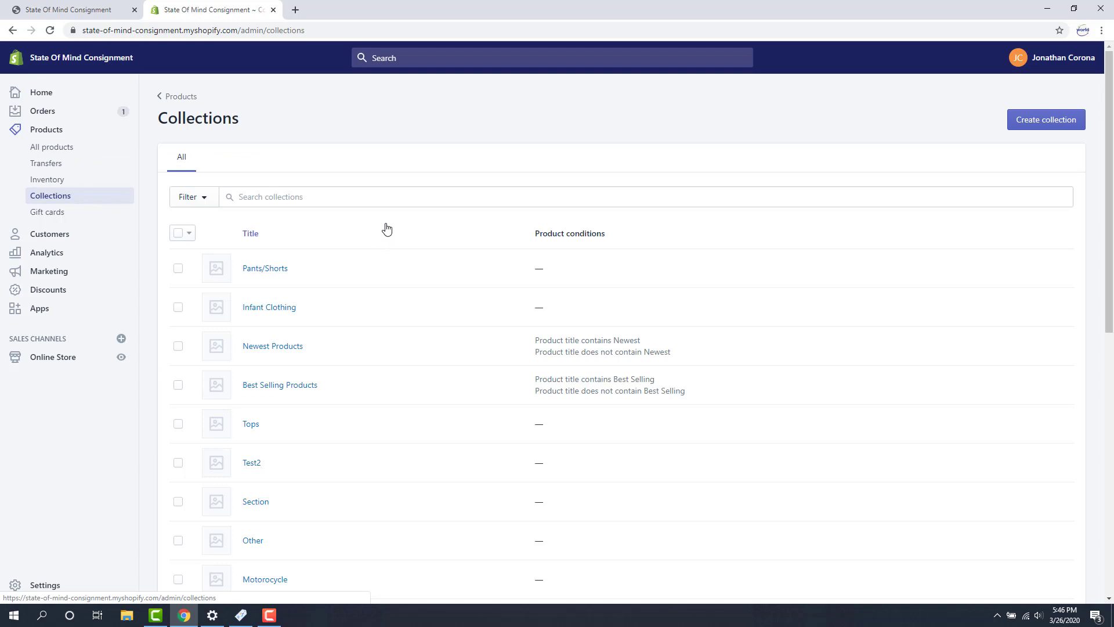
scroll(395, 239, "down", 1)
scroll(371, 261, "up", 1)
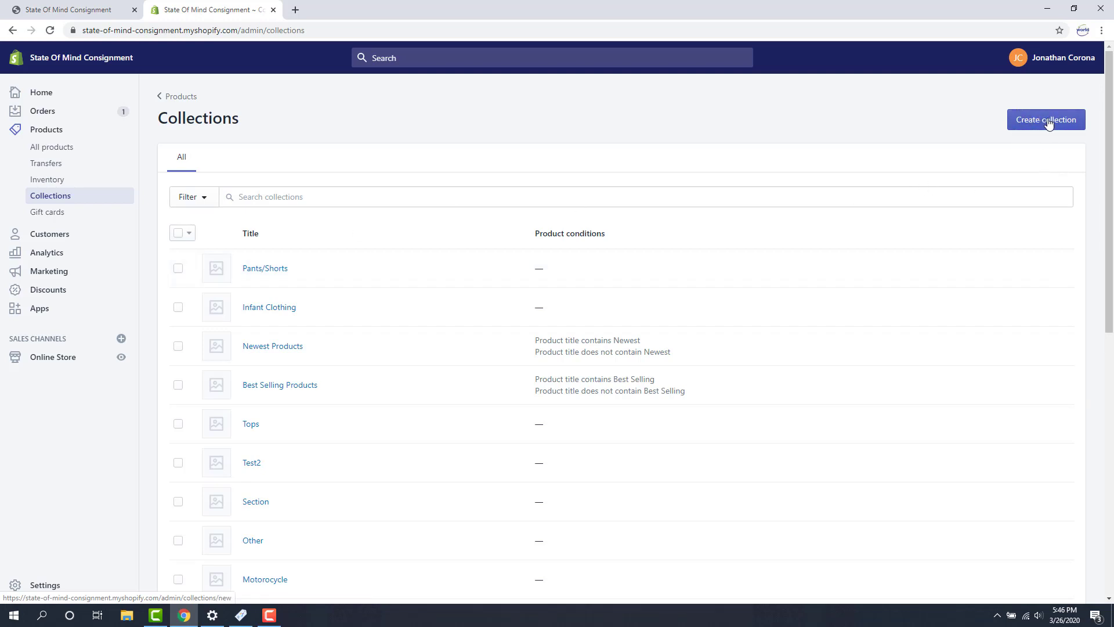
Start a new collection titled 'Shirts'.
left_click(1059, 119)
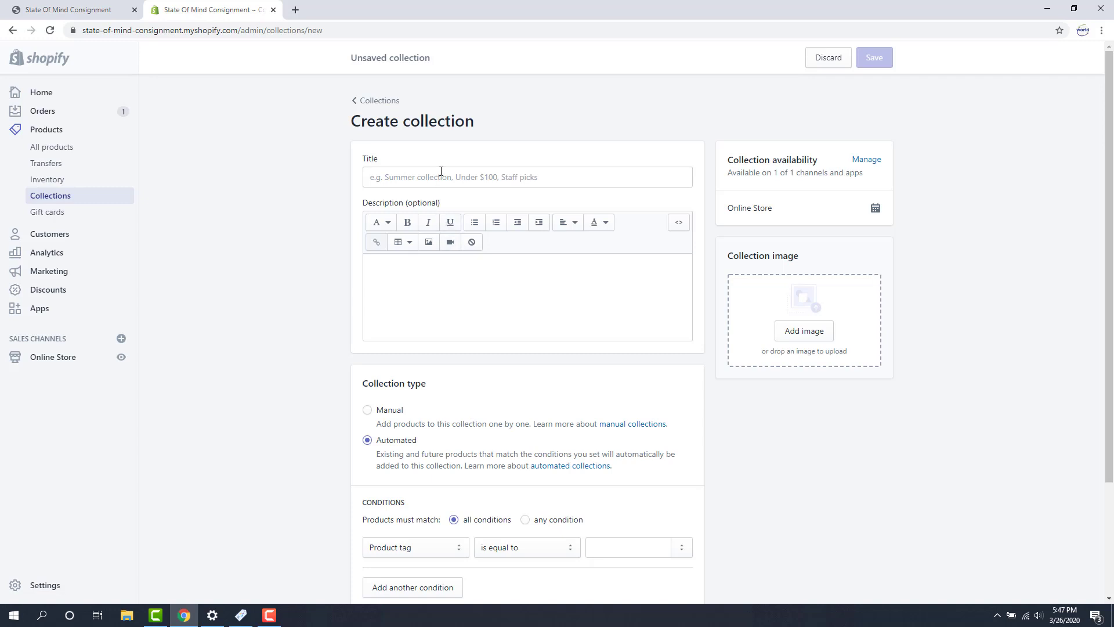
left_click(441, 172)
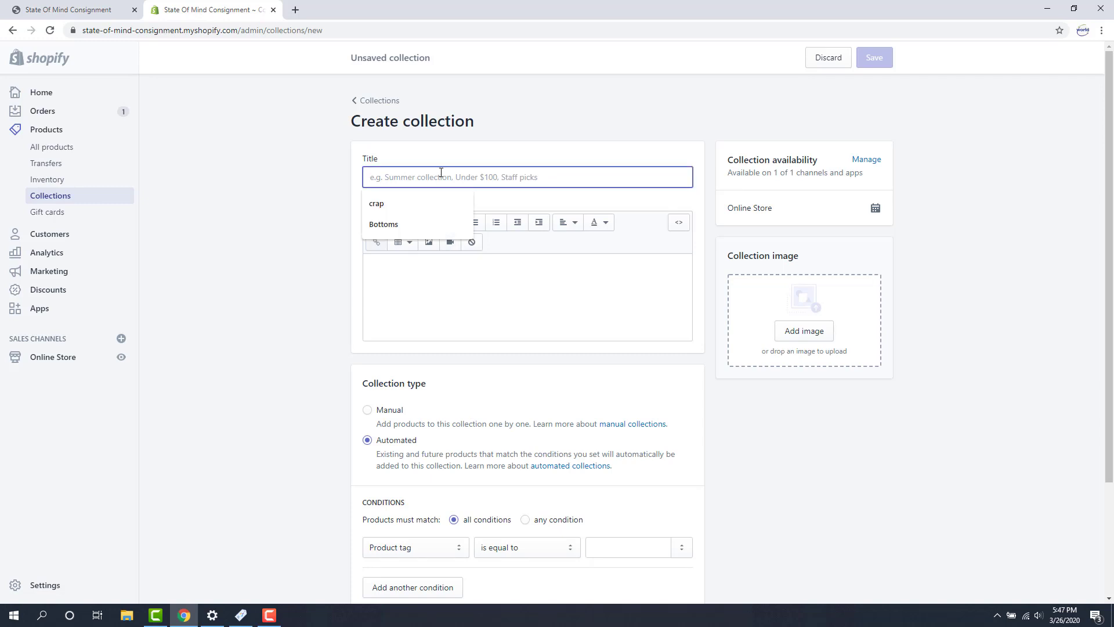
type("Shirts")
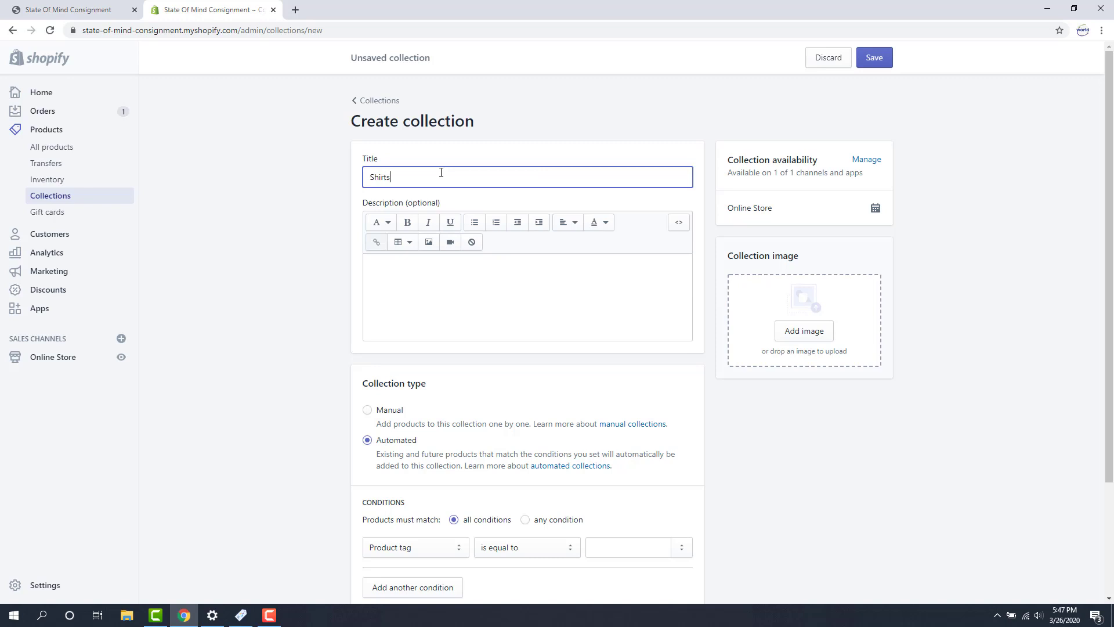
Set the collection's conditions to match any condition and view the condition field choices.
scroll(406, 232, "down", 1)
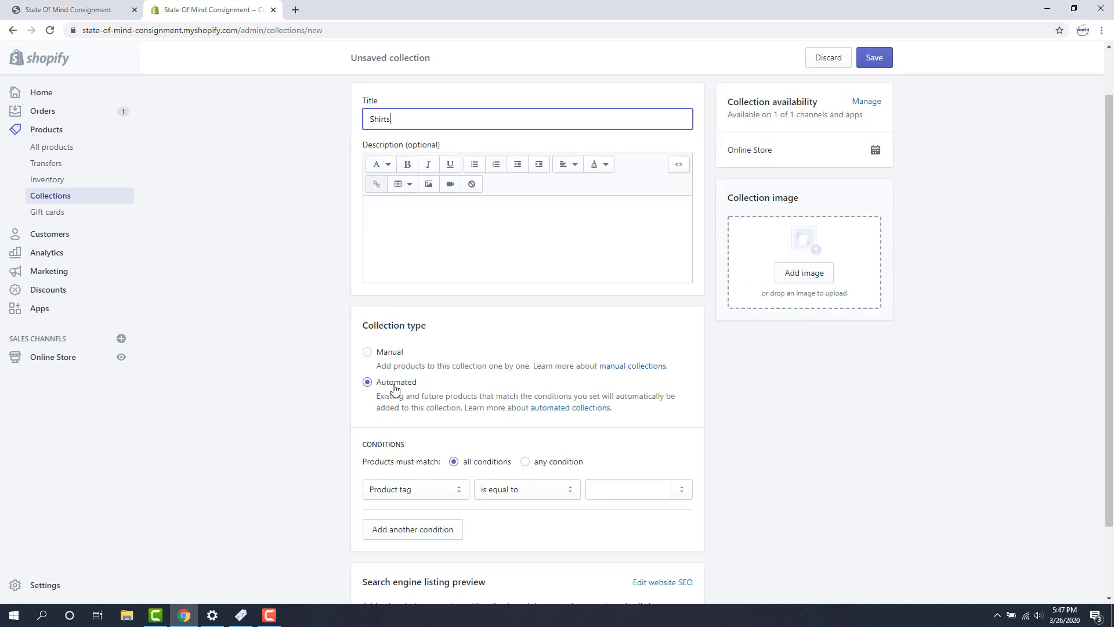
scroll(402, 388, "down", 2)
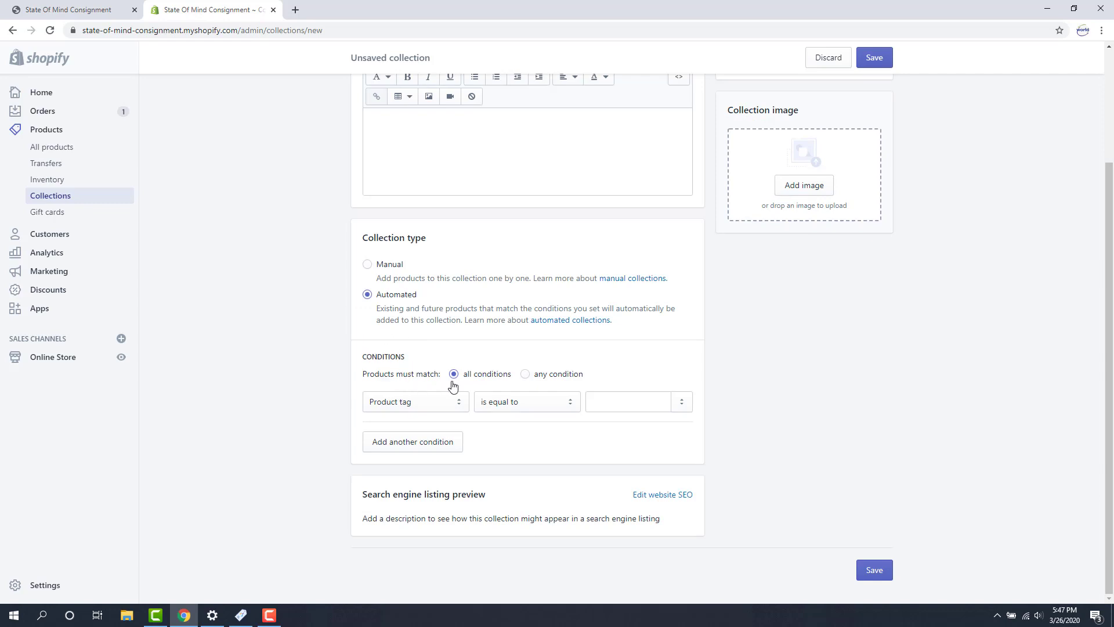
left_click(525, 374)
left_click(437, 403)
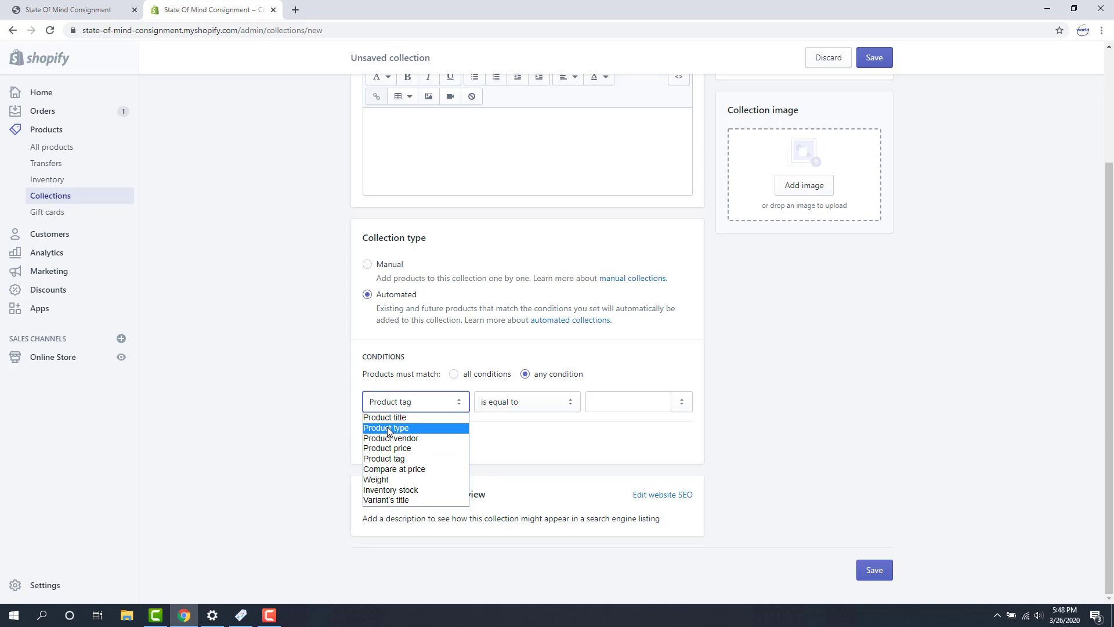
Keep Product tag as the condition field, then open Liberty's Category Editor from Setup.
left_click(264, 558)
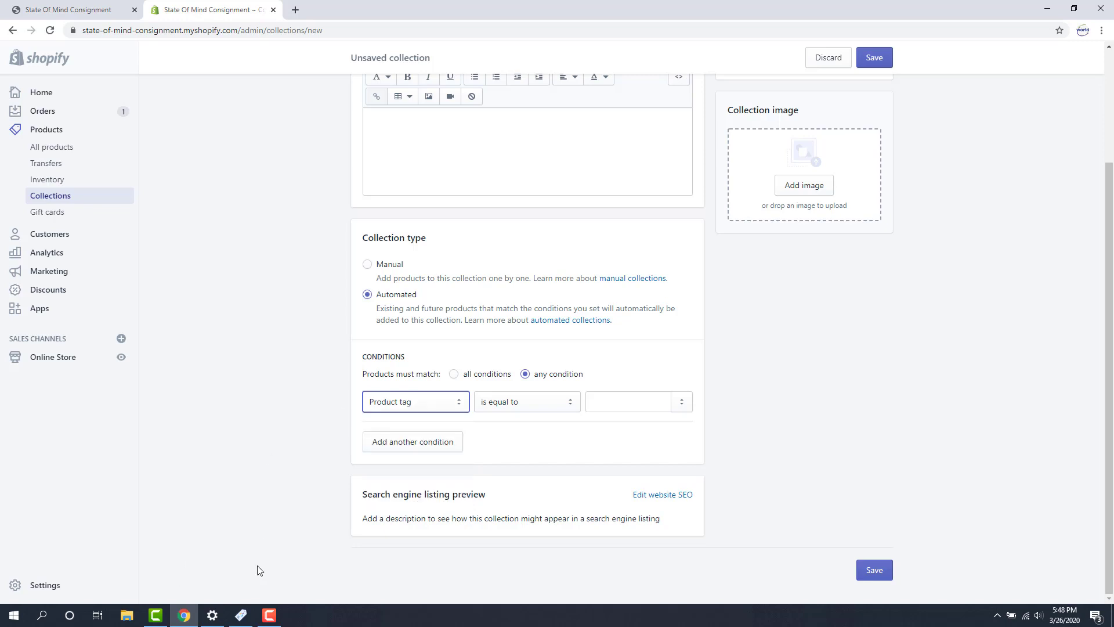
left_click(248, 614)
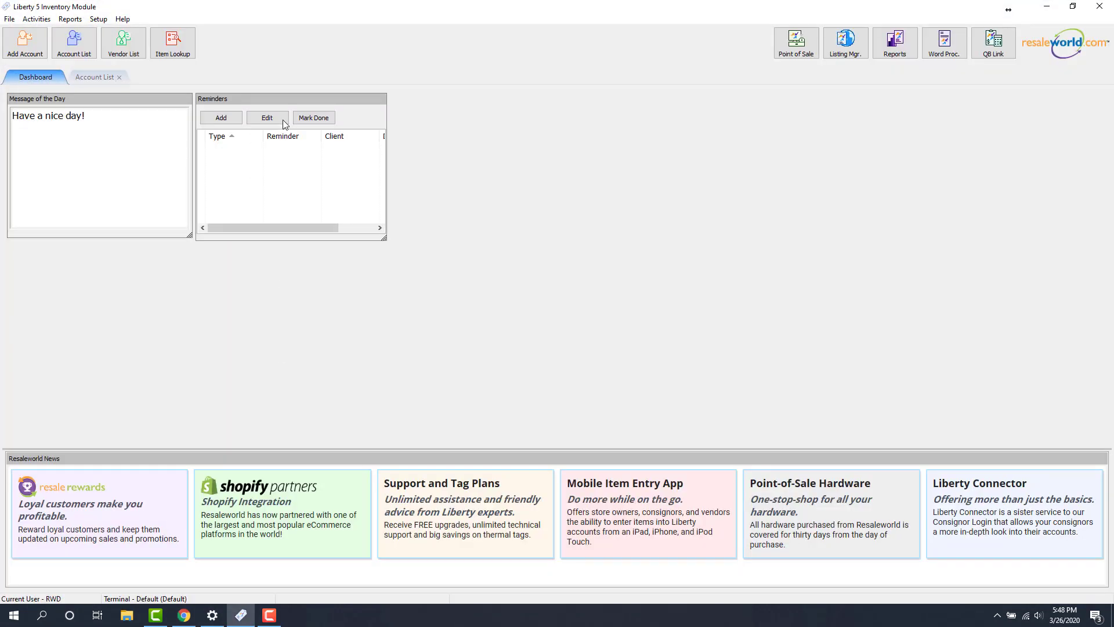
left_click(98, 19)
mouse_move(141, 84)
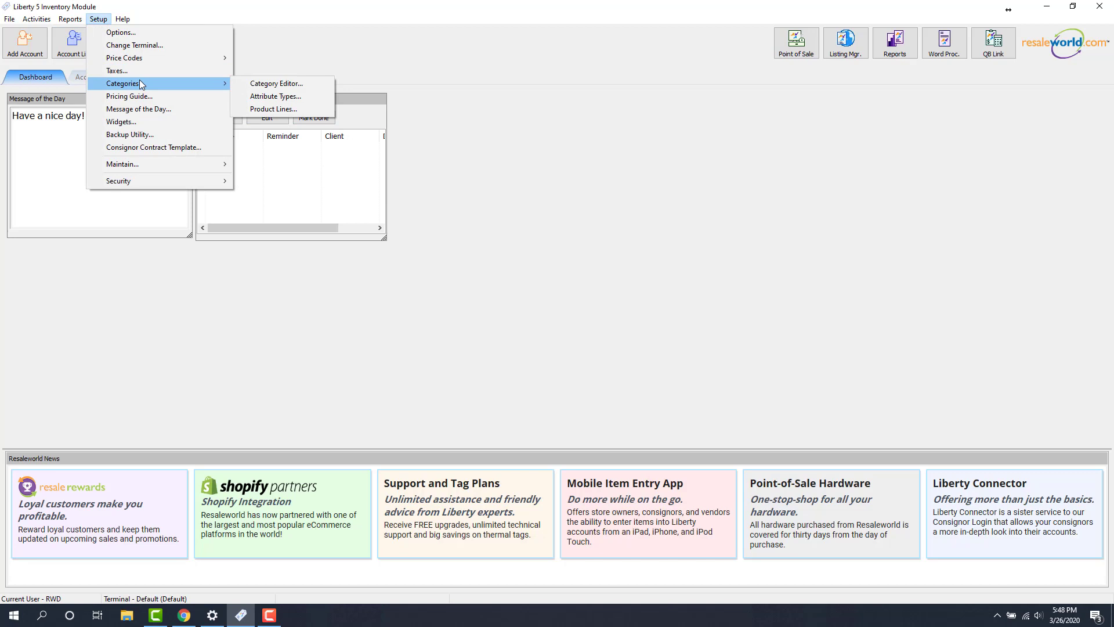
left_click(311, 87)
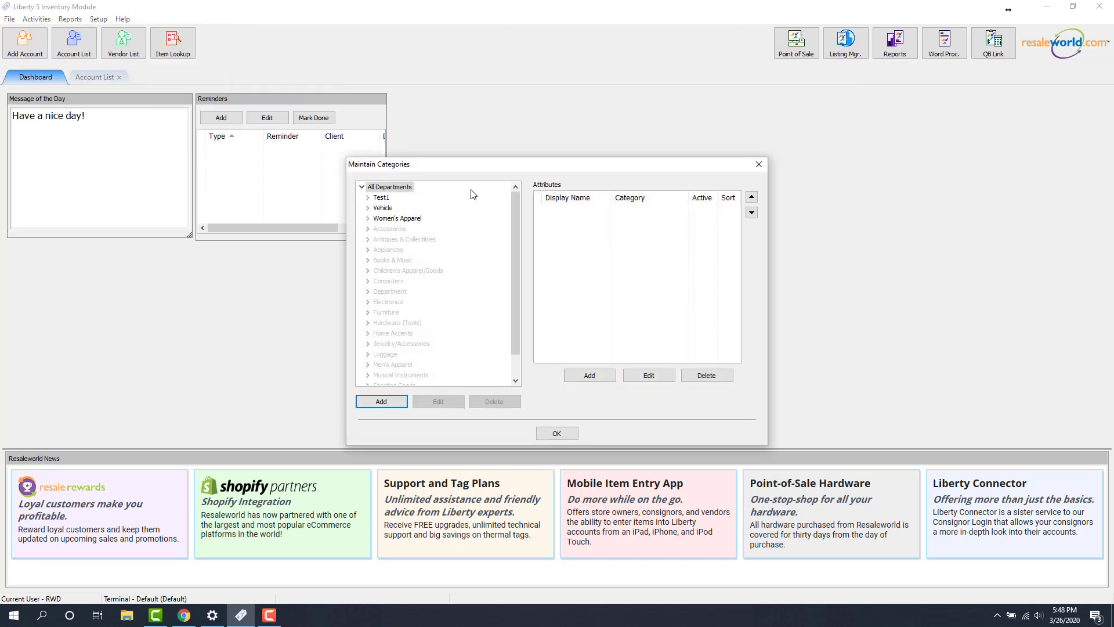
Expand Women's Apparel > Tops and view the Blazer category's attributes.
left_click(473, 194)
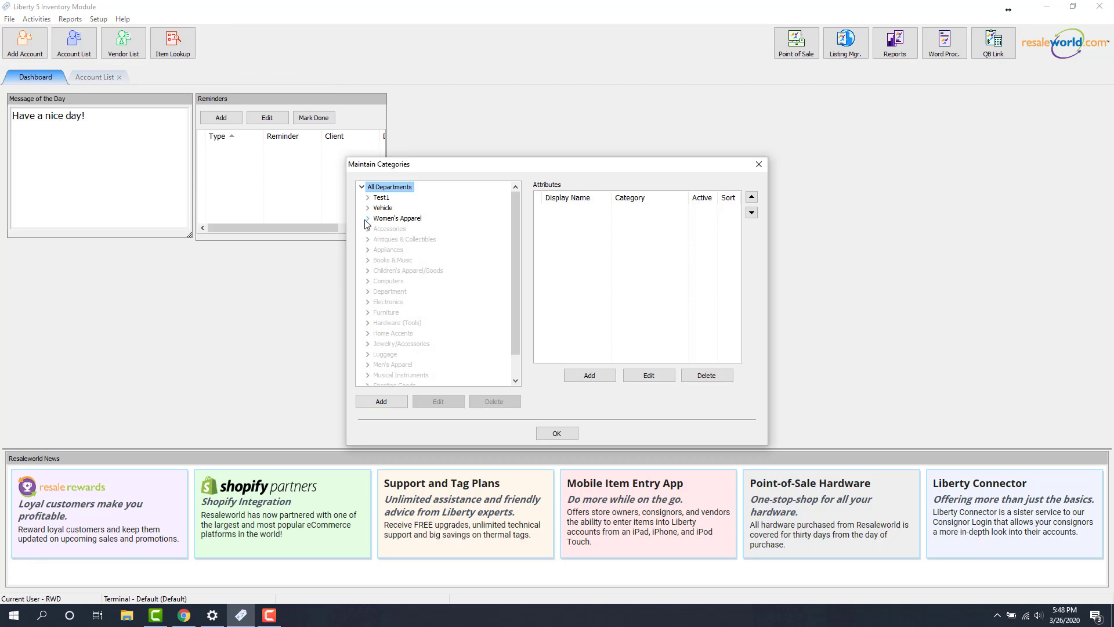
left_click(367, 219)
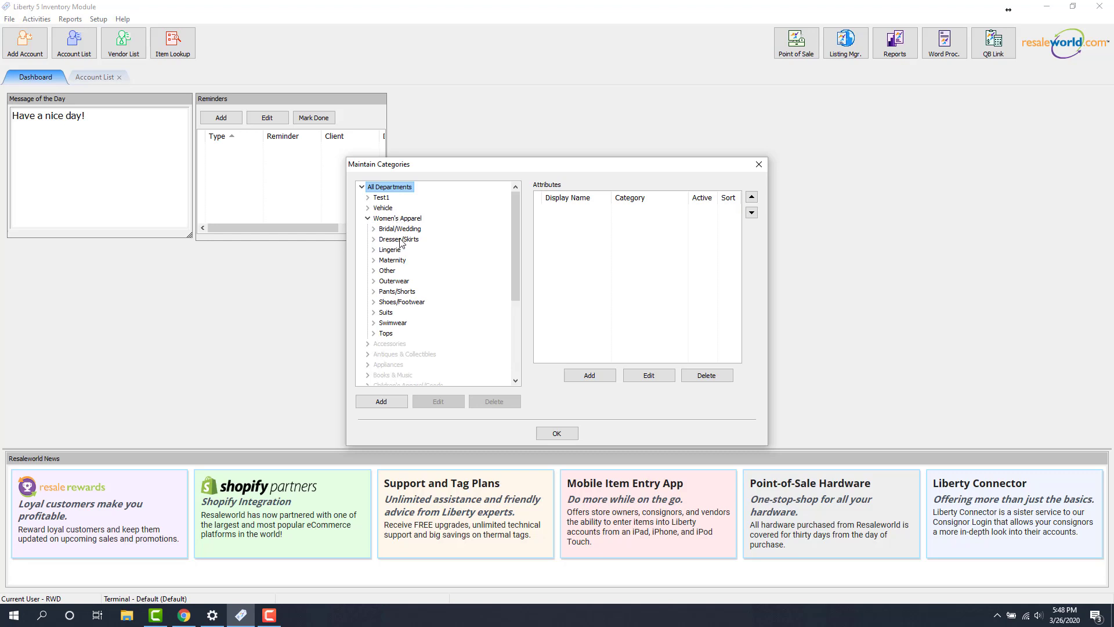
left_click(373, 334)
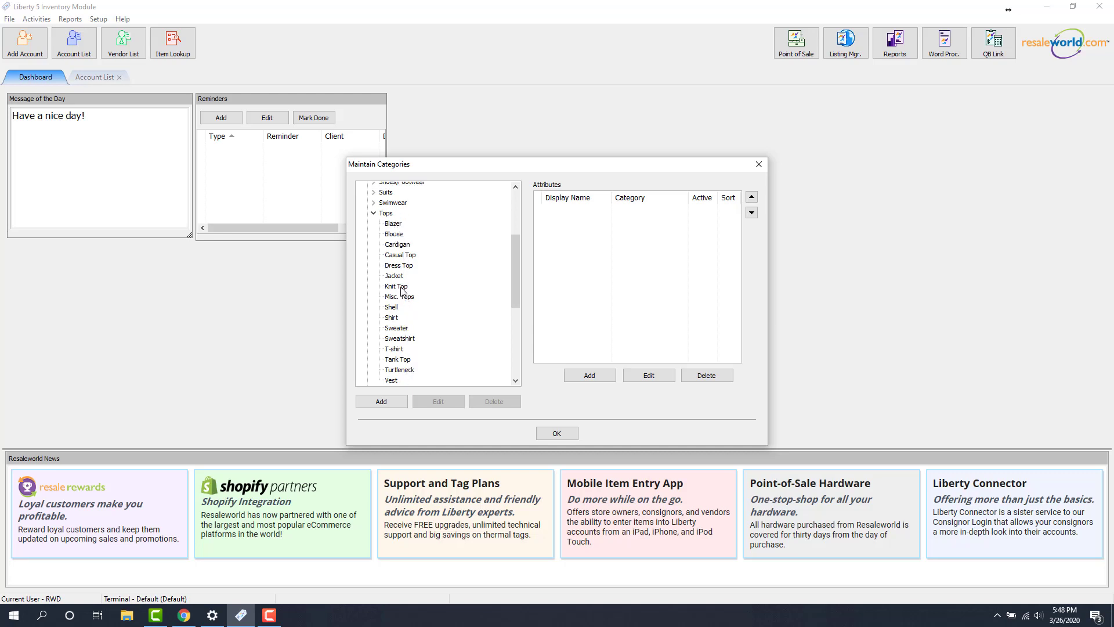
left_click(397, 223)
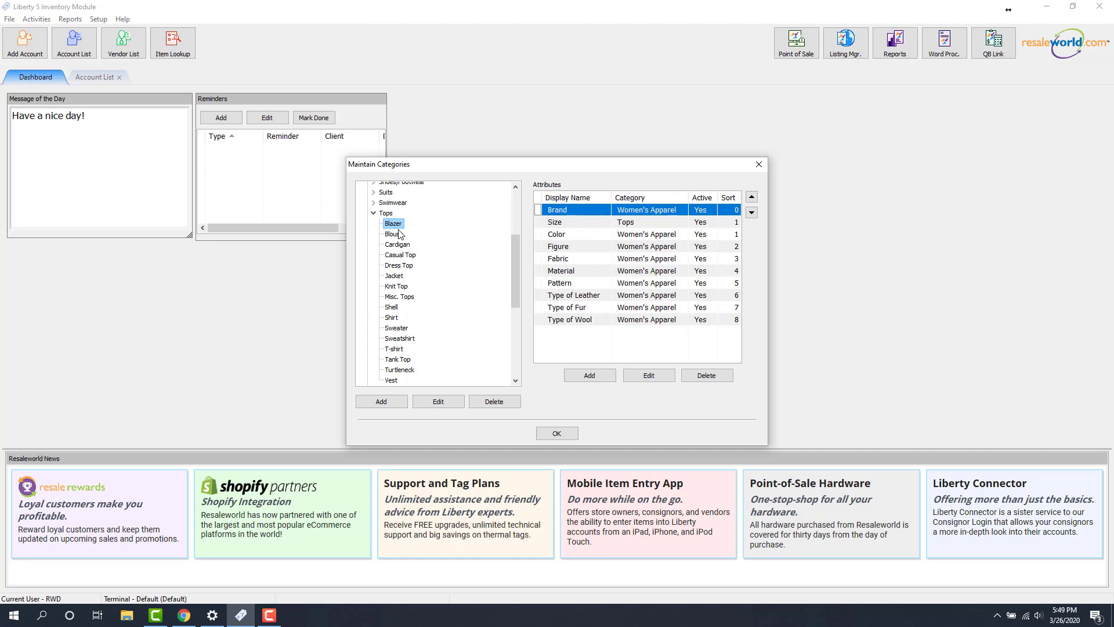
scroll(400, 232, "down", 1)
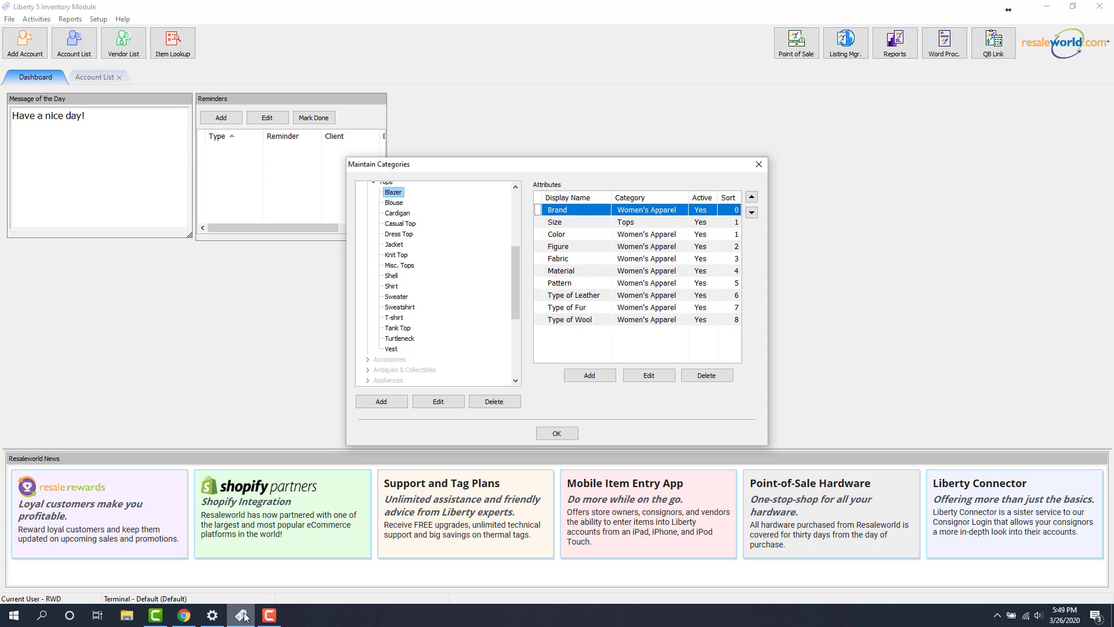
Set the first condition to Product type equals T-Shirt.
left_click(183, 615)
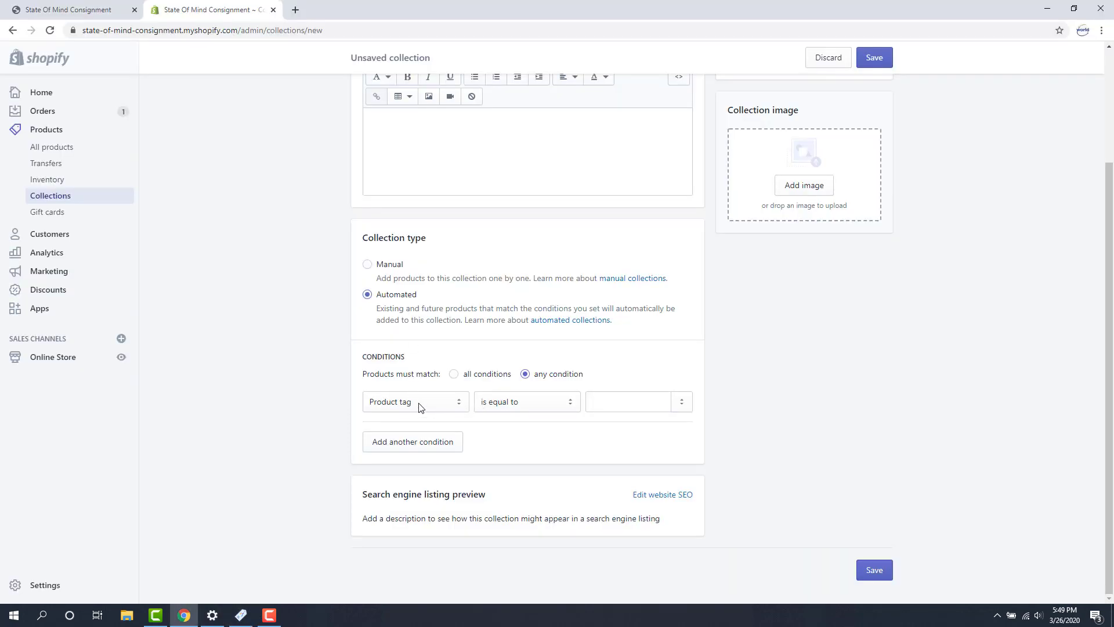
left_click(465, 406)
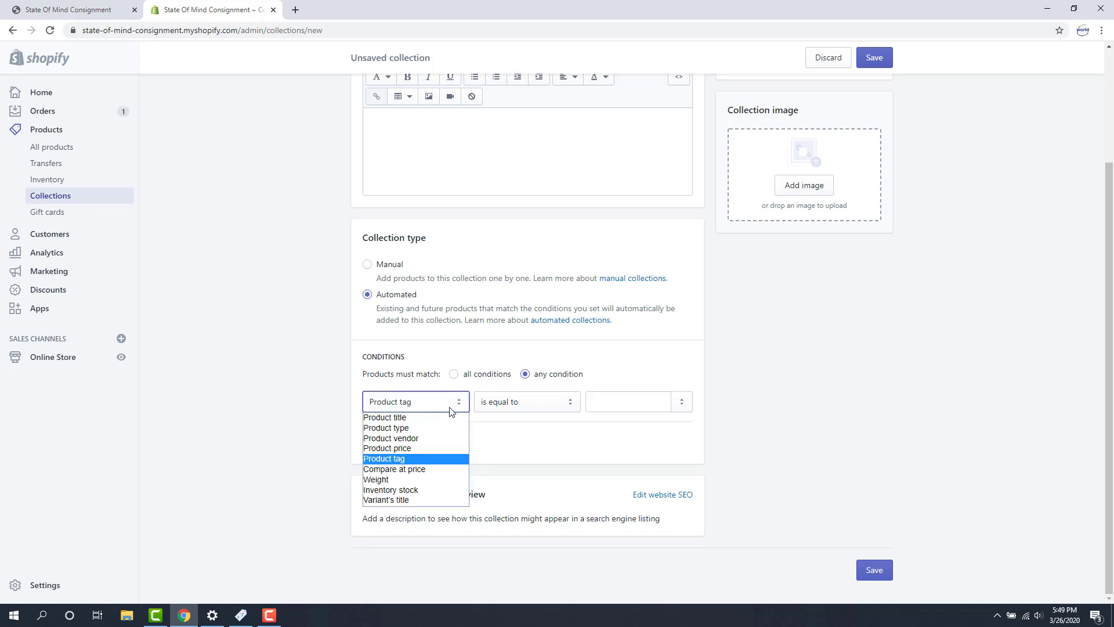
left_click(400, 430)
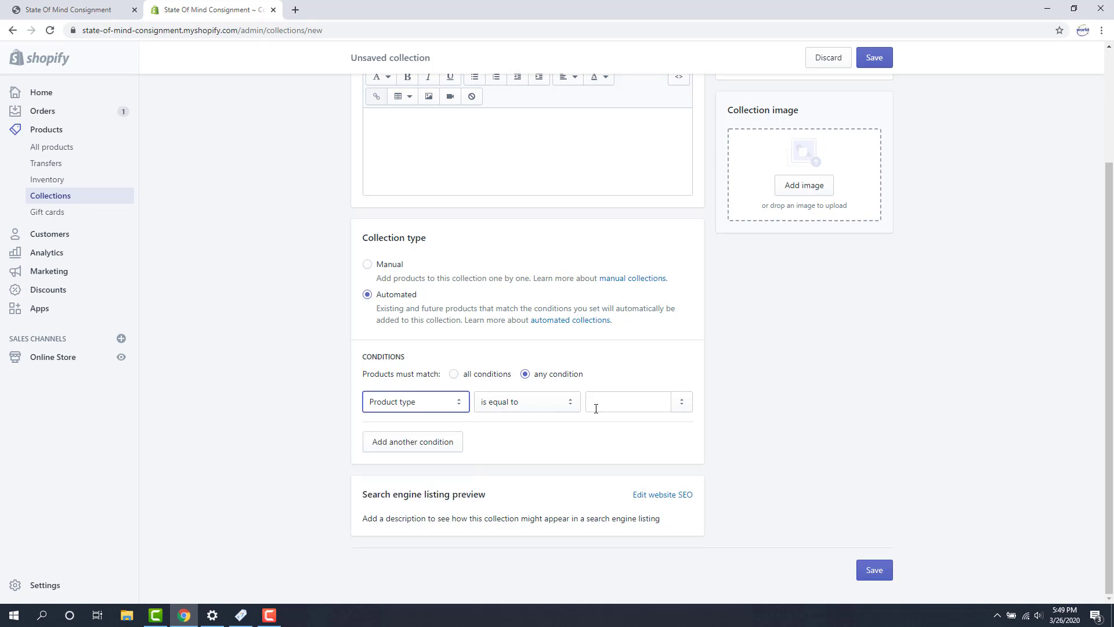
left_click(620, 403)
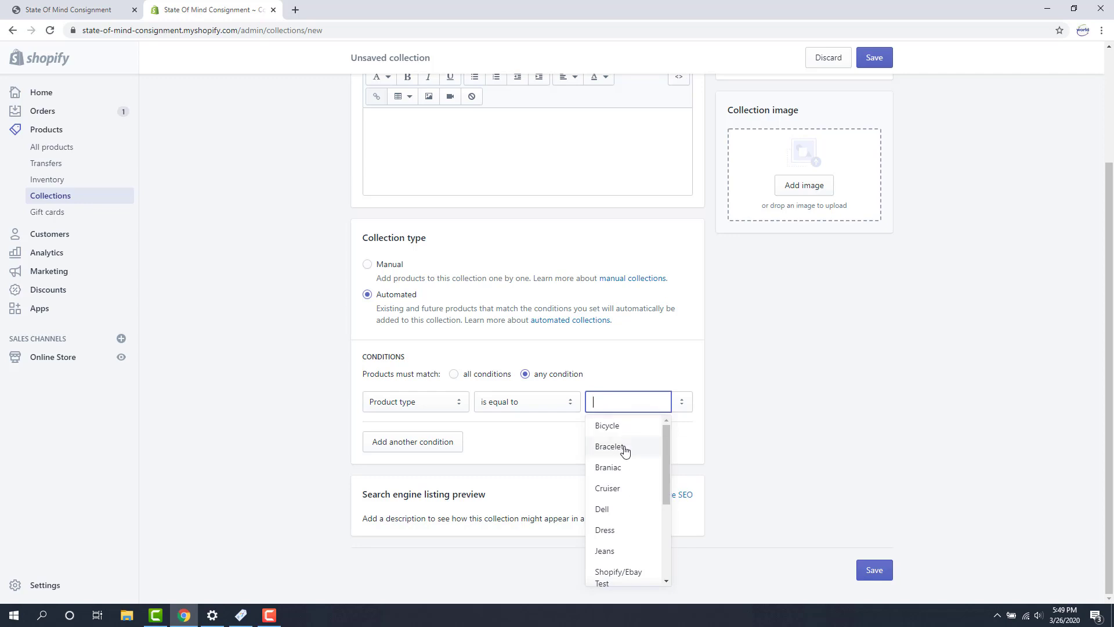
scroll(618, 456, "down", 3)
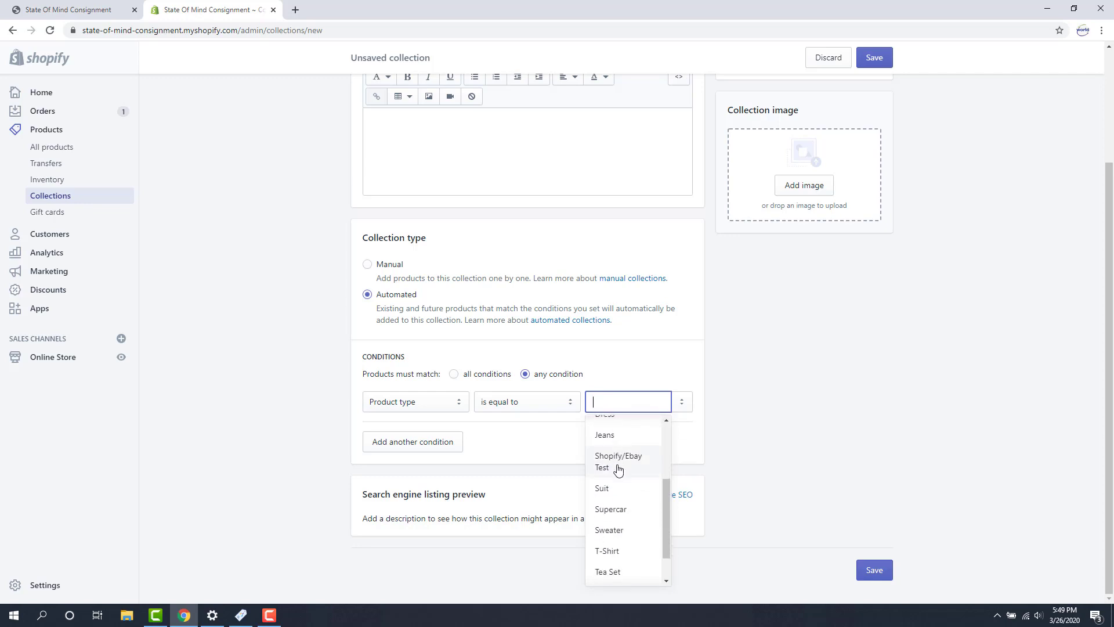
scroll(616, 459, "down", 2)
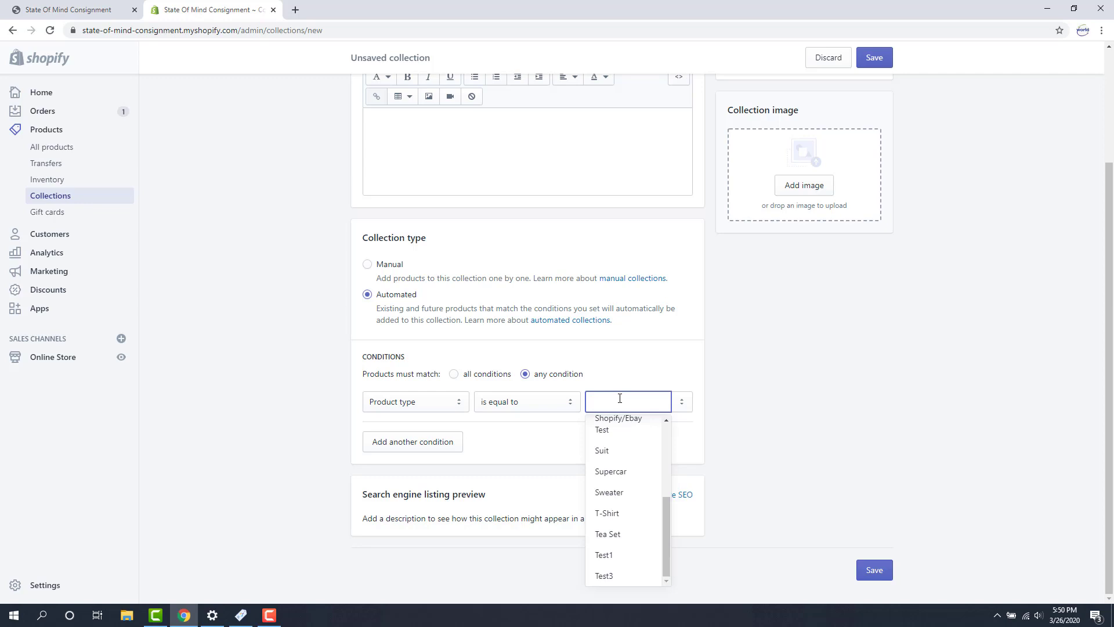
left_click(609, 522)
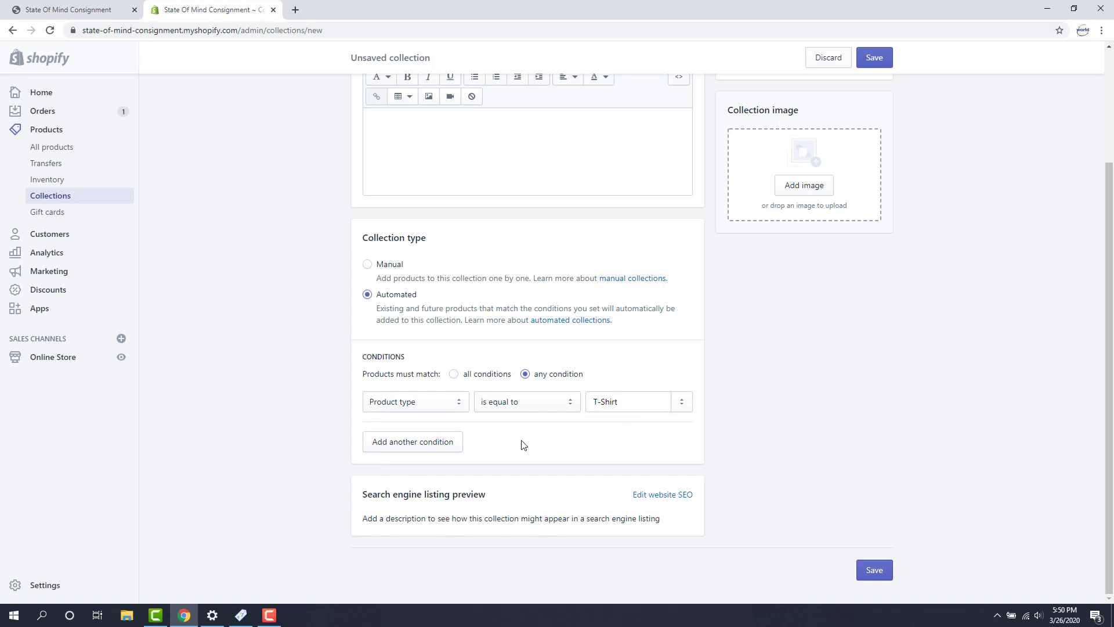
Add a second condition with product type Tank Top, checking Liberty's categories first.
left_click(422, 451)
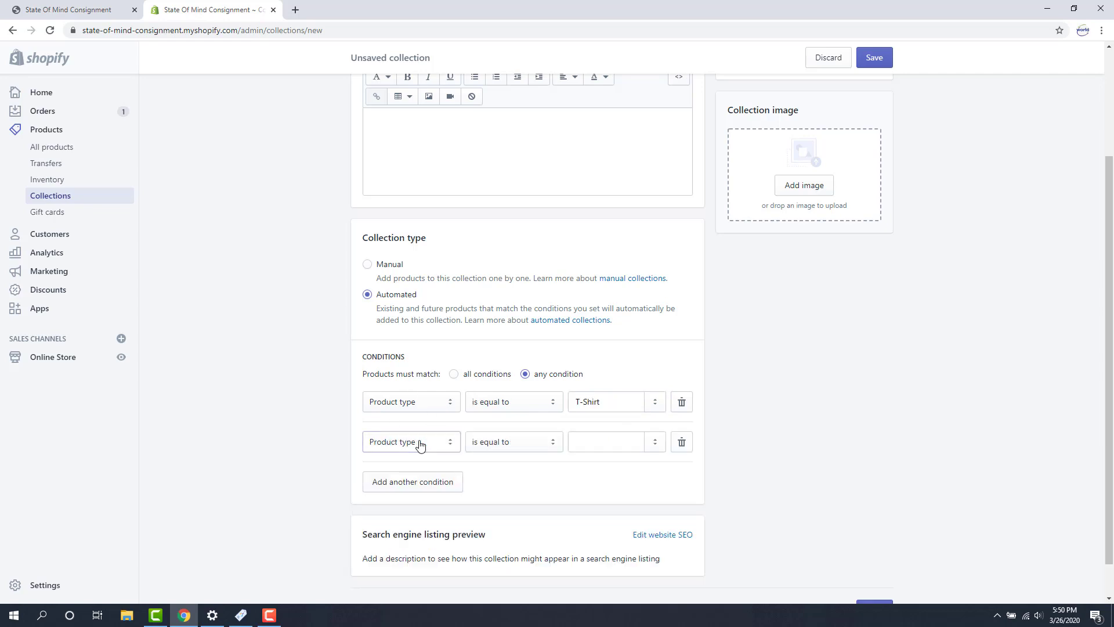
left_click(241, 615)
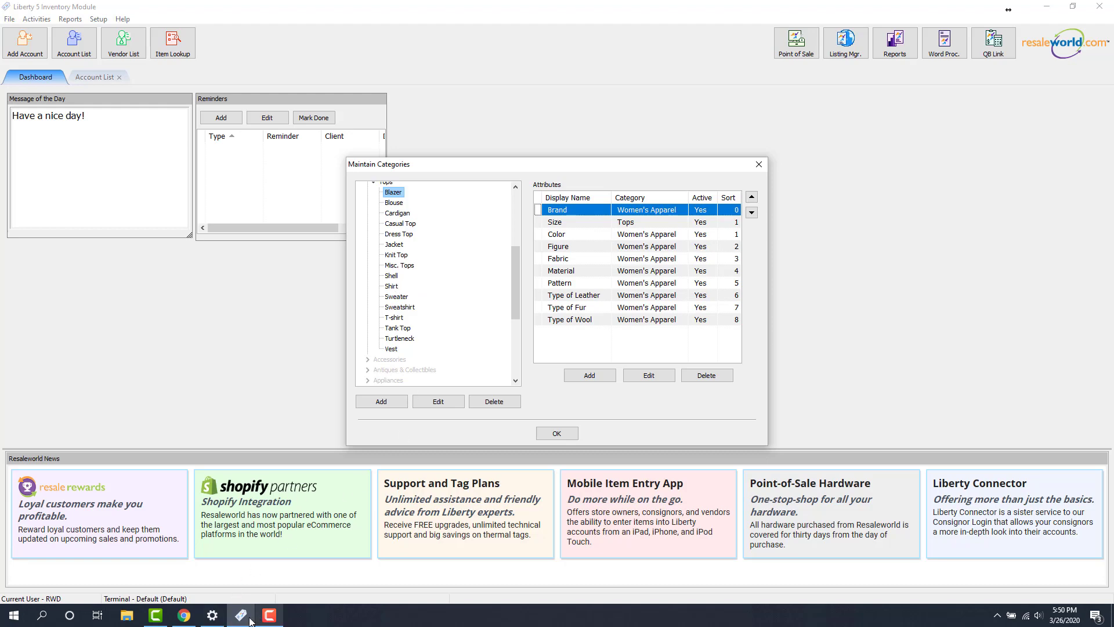
left_click(183, 616)
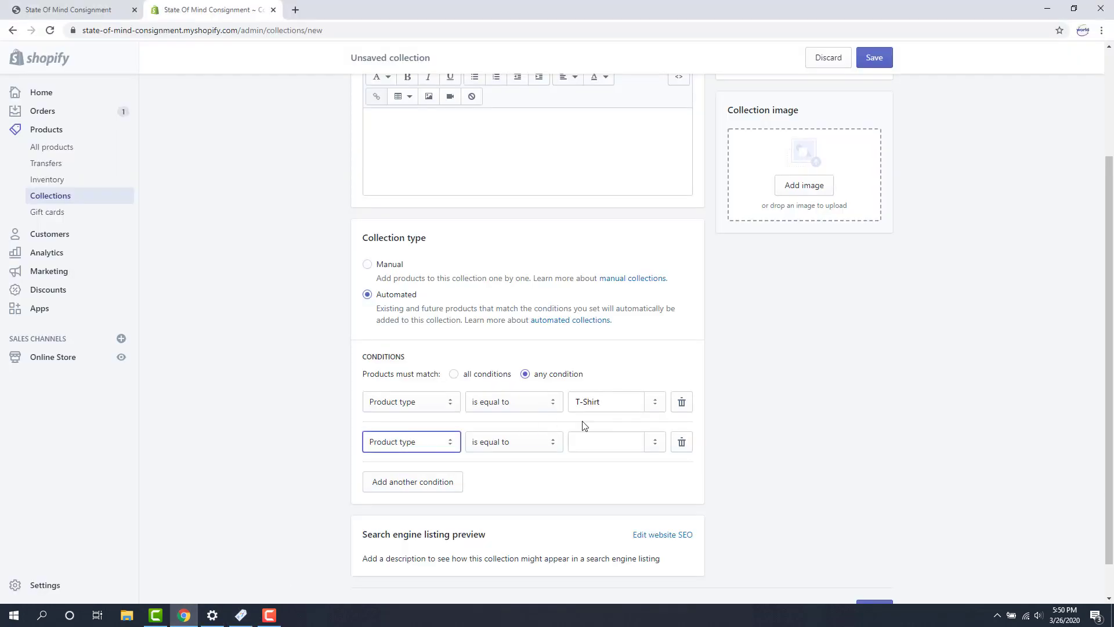
left_click(614, 443)
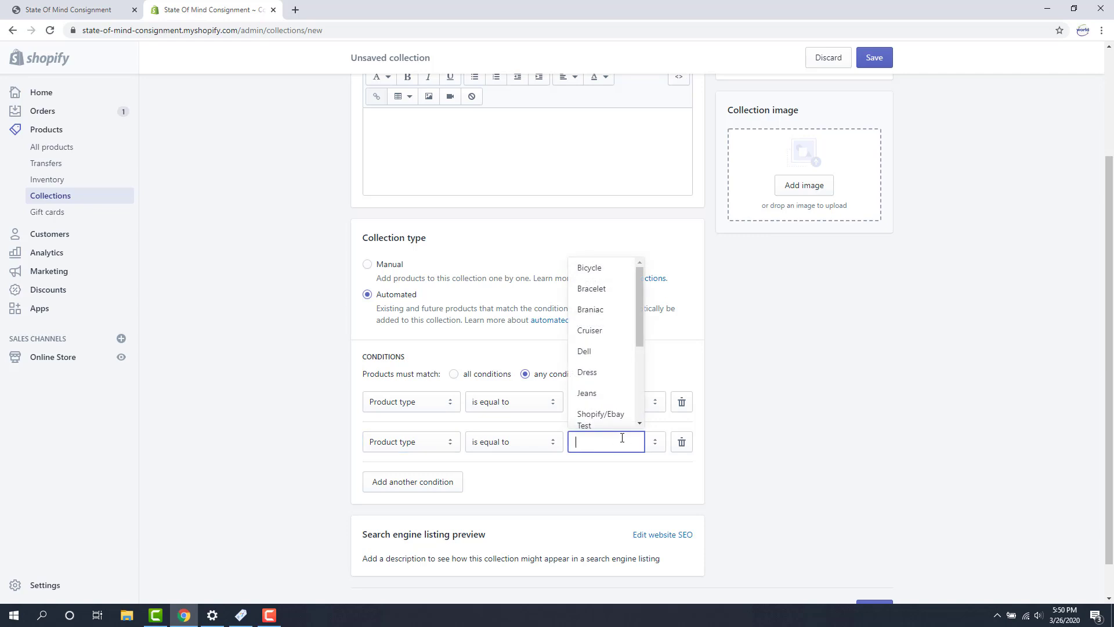
type("tank")
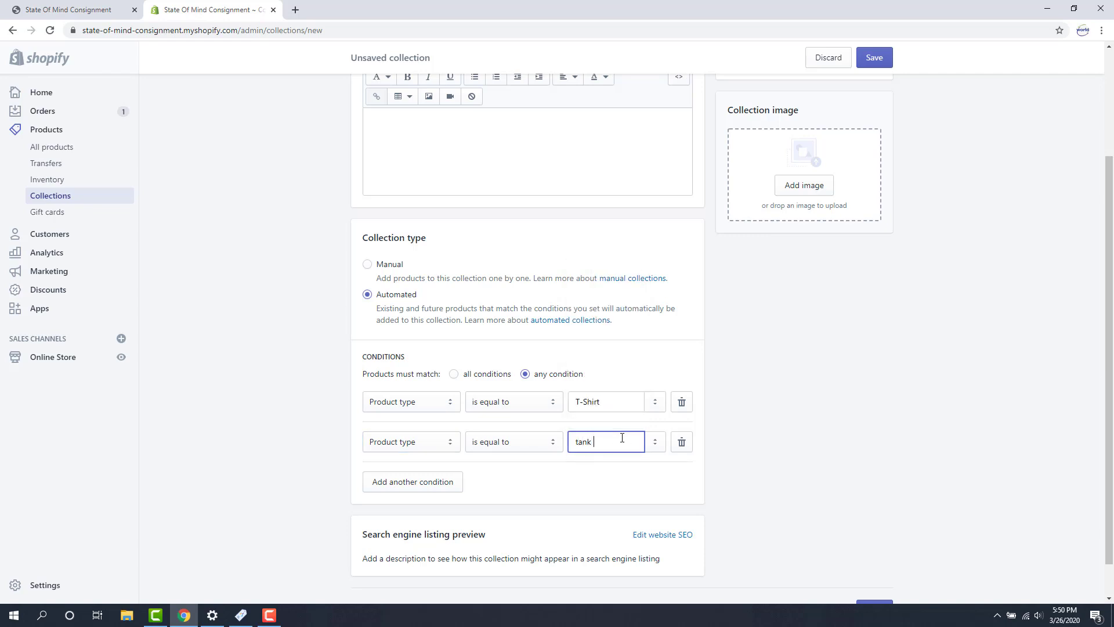
key("BackSpace")
key("BackSpace")
type("Tank Top")
Add third and fourth conditions for product types Shirt and Casual Top.
left_click(433, 487)
left_click(585, 481)
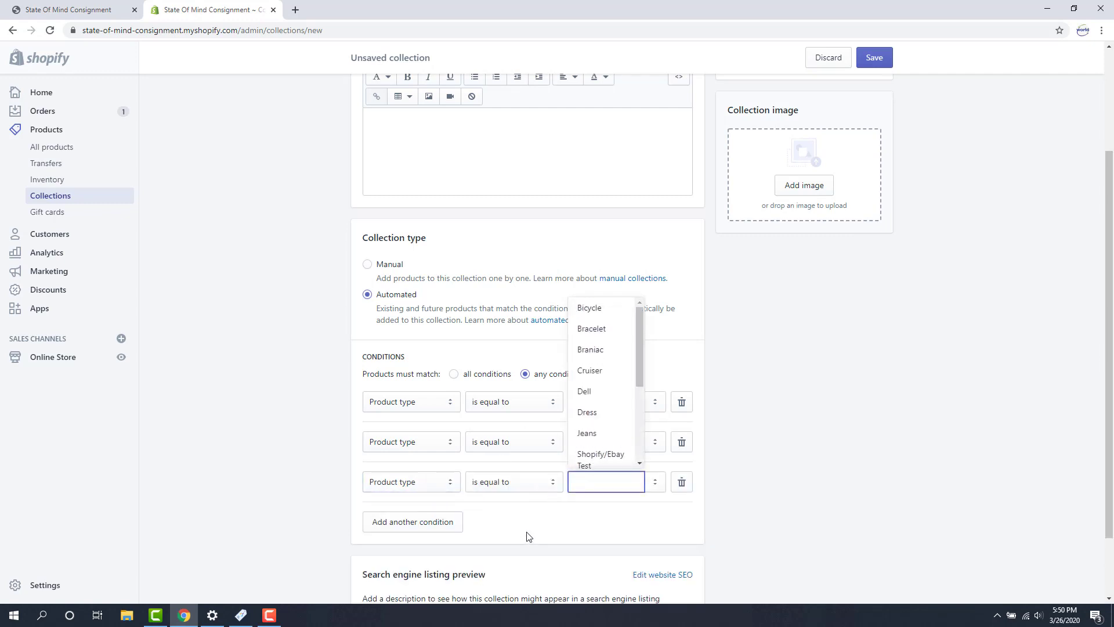
type("Shirt")
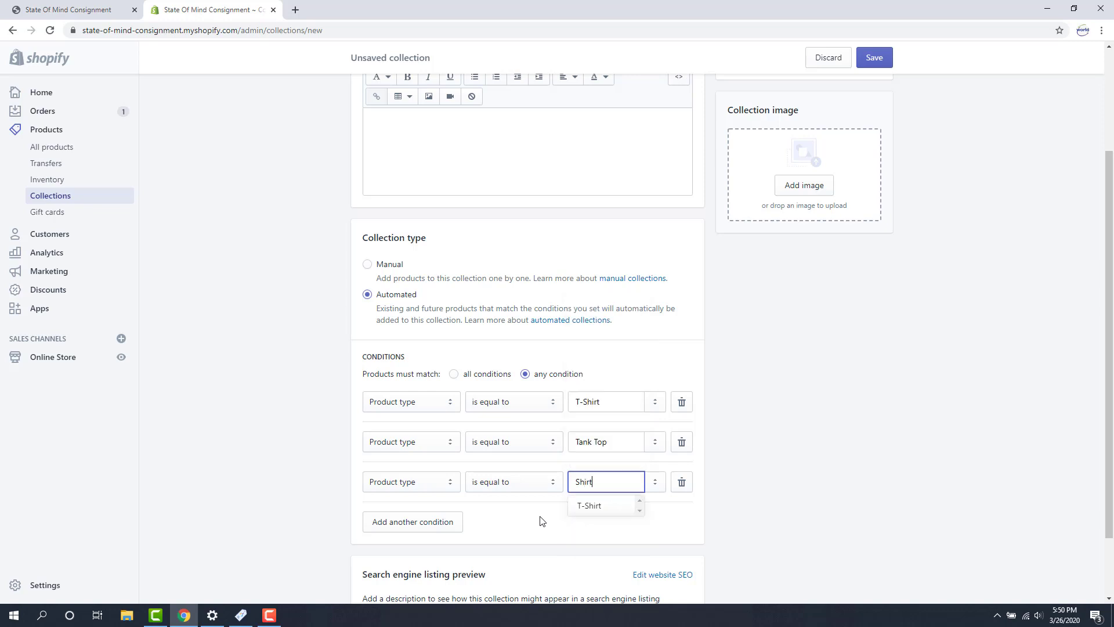
left_click(453, 522)
scroll(473, 525, "down", 2)
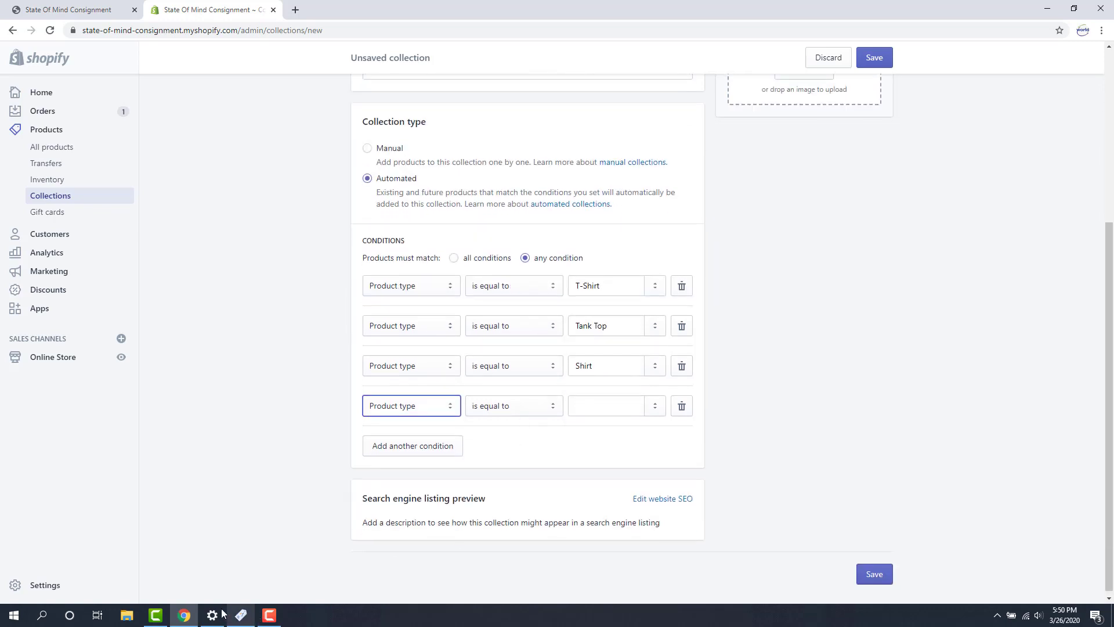
left_click(242, 615)
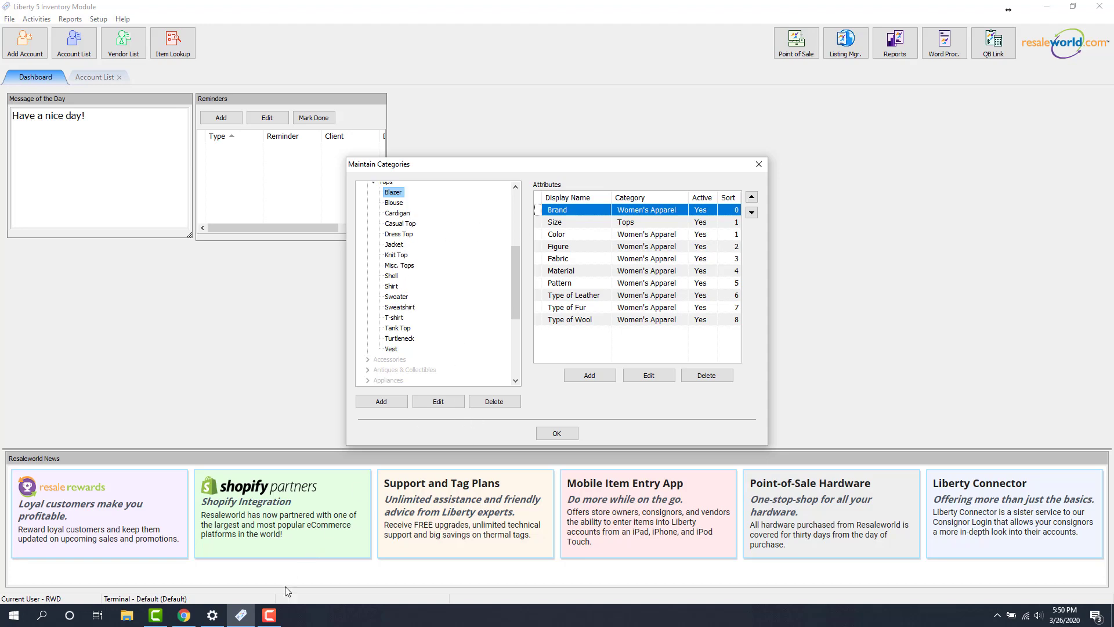
left_click(184, 615)
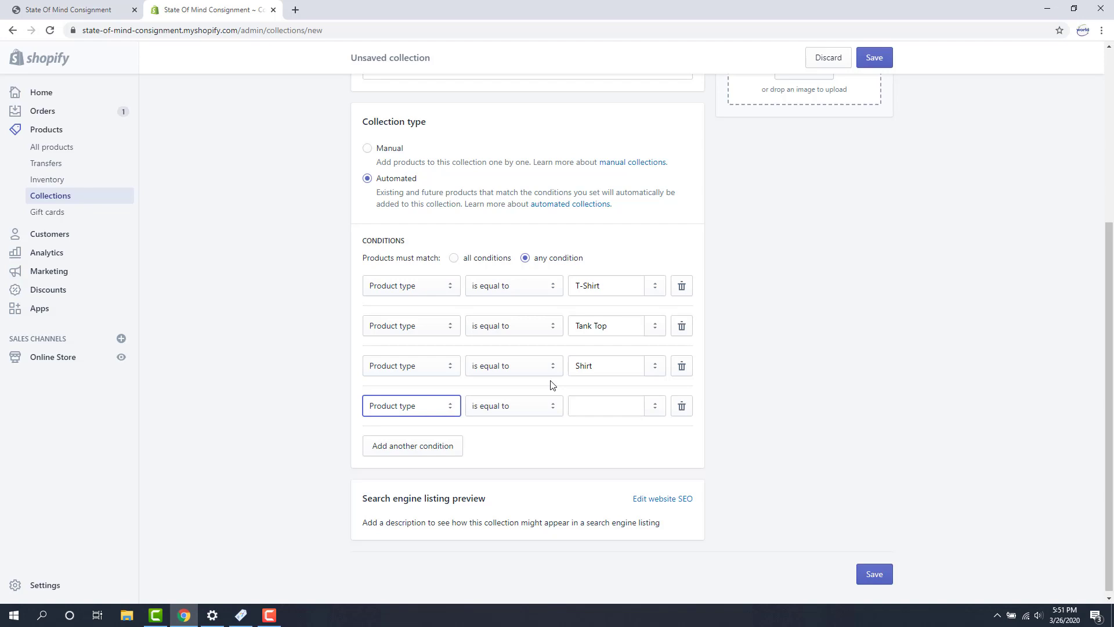
left_click(600, 399)
type("Cas")
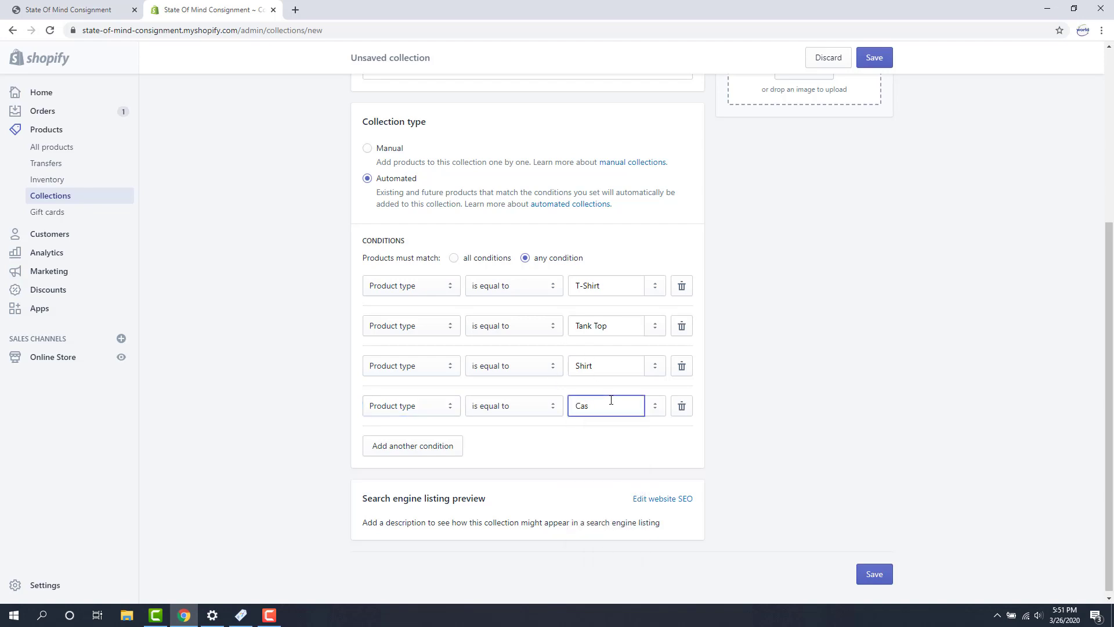
type("ual Top")
Add a fifth condition for Dress Top and a sixth row matching on Product tag.
left_click(452, 454)
left_click(627, 450)
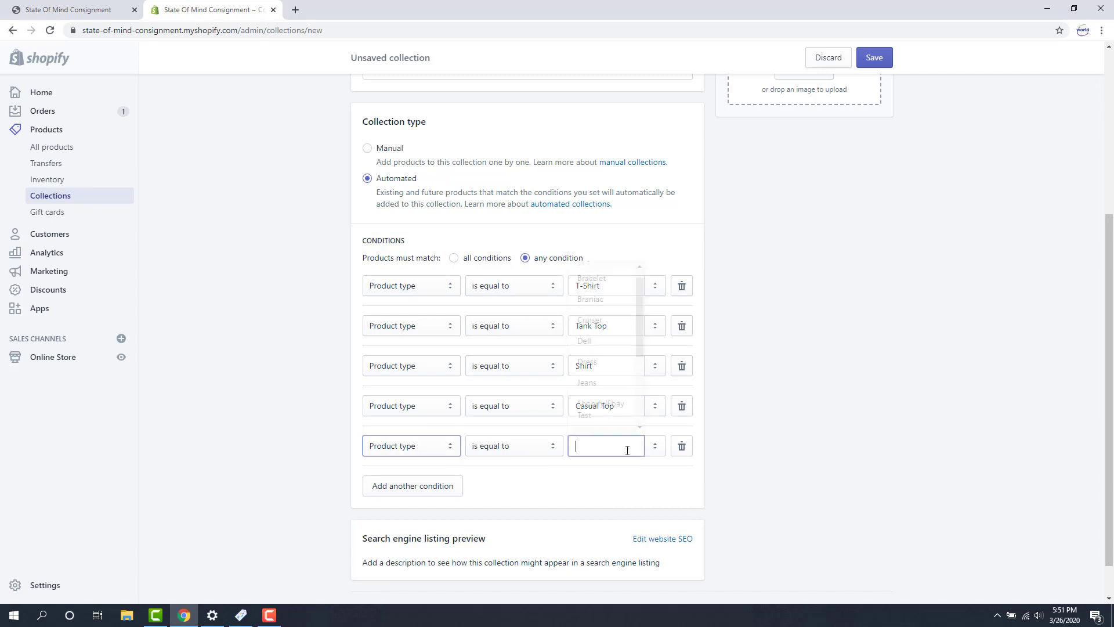
type("Dress Top")
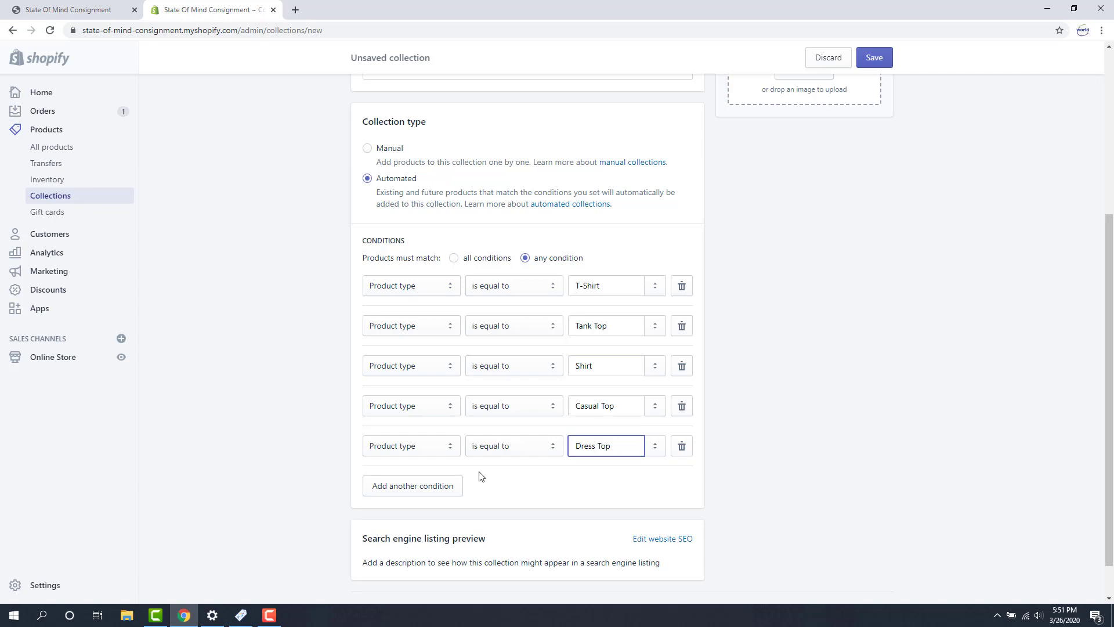
left_click(422, 492)
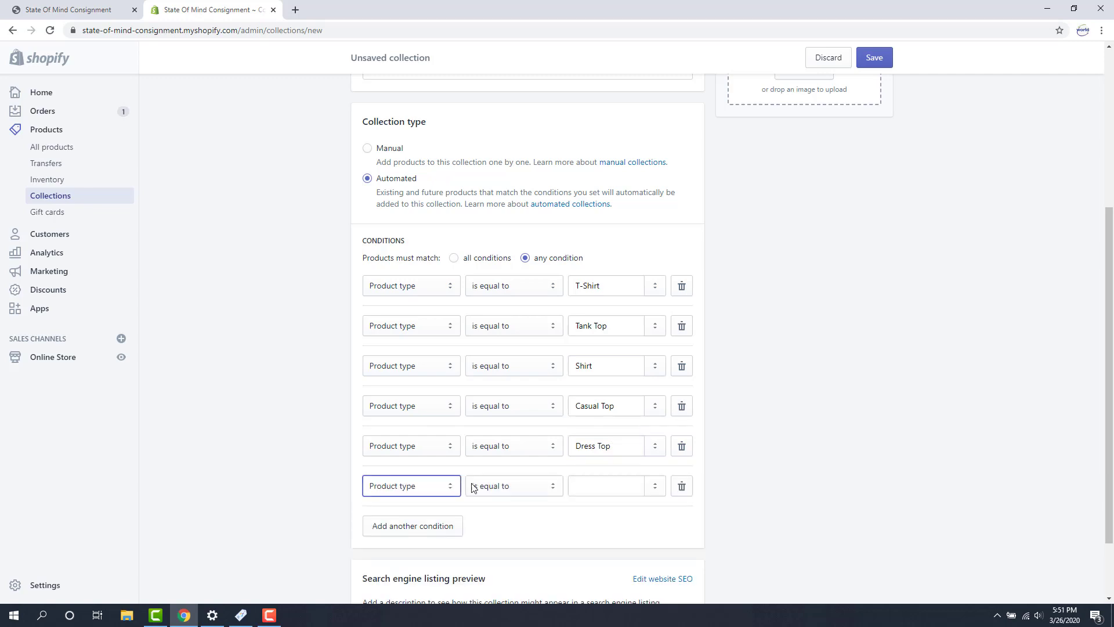
left_click(430, 485)
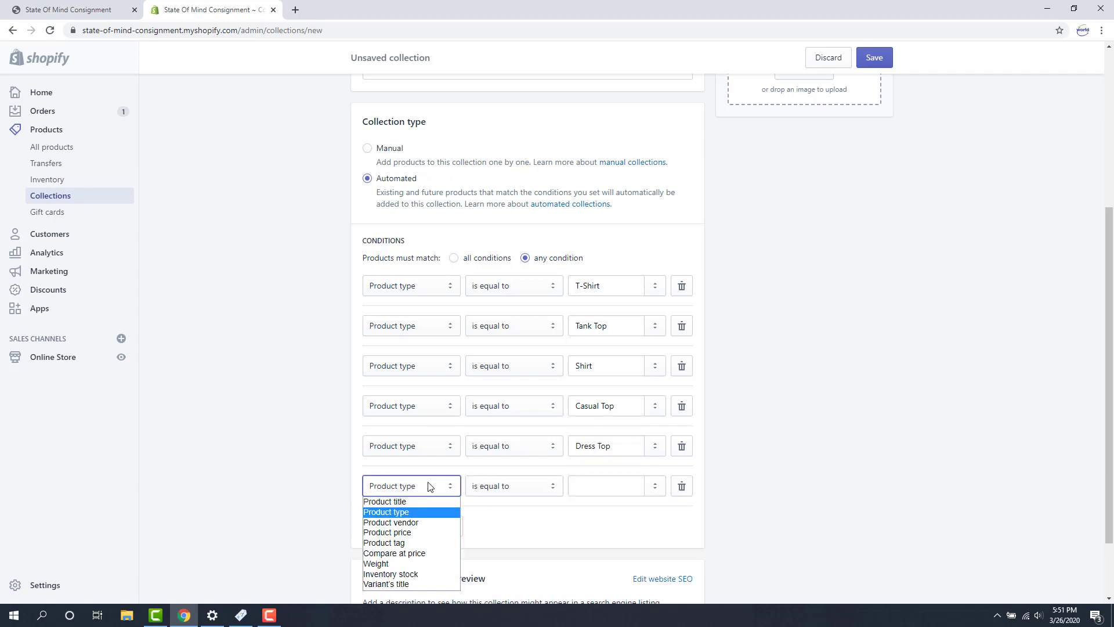
left_click(412, 543)
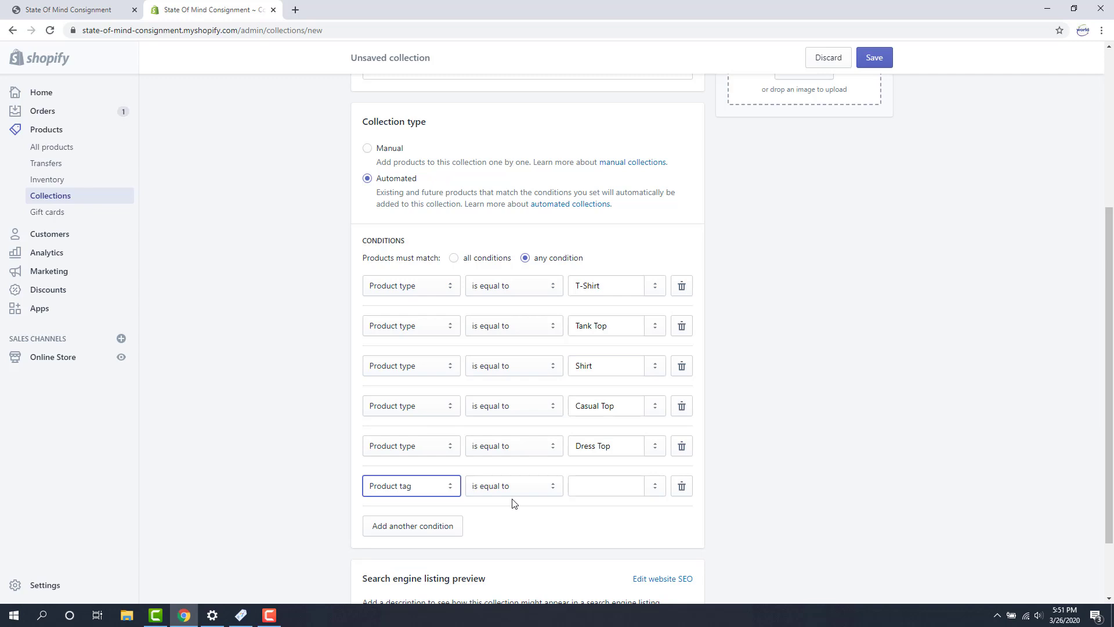
left_click(512, 503)
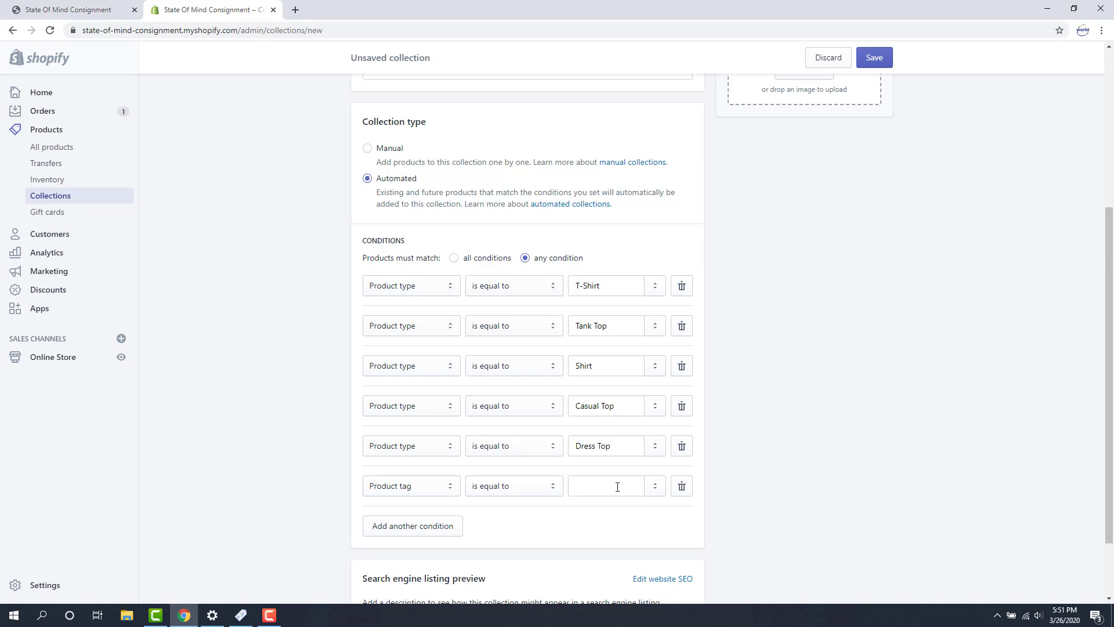
Delete the empty Product tag row, save the Shirts collection, and review its matched products.
left_click(682, 486)
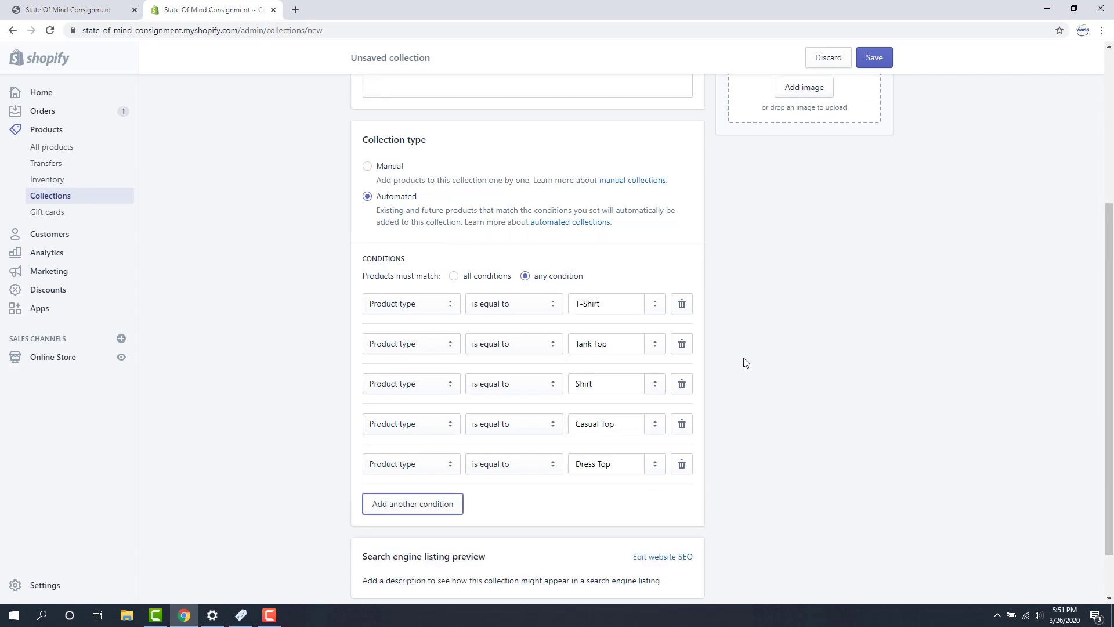
scroll(519, 323, "up", 4)
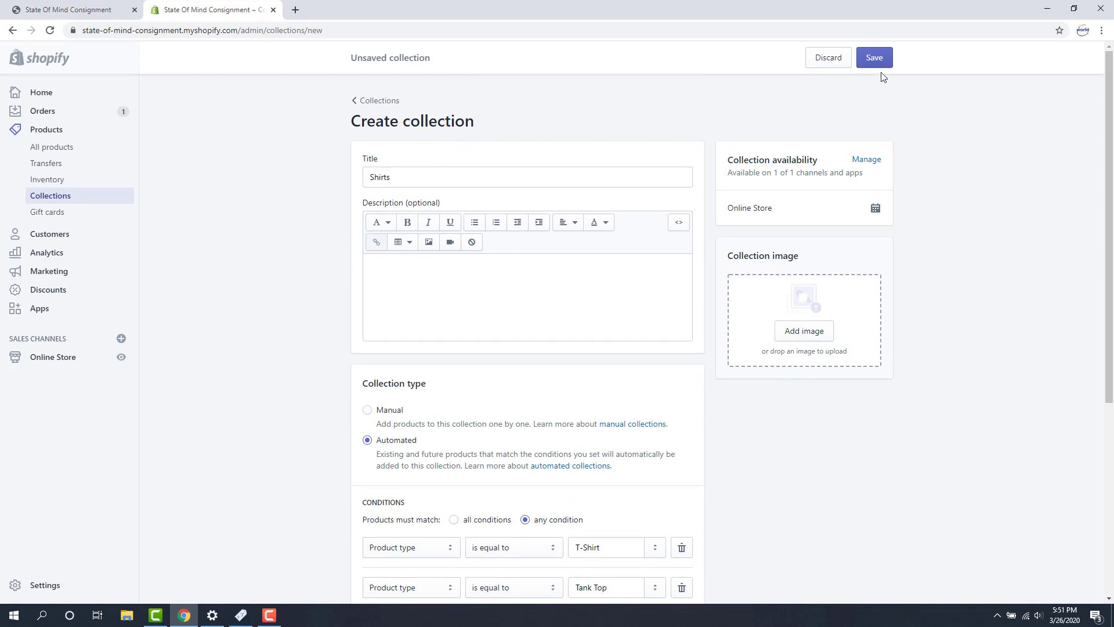
left_click(875, 58)
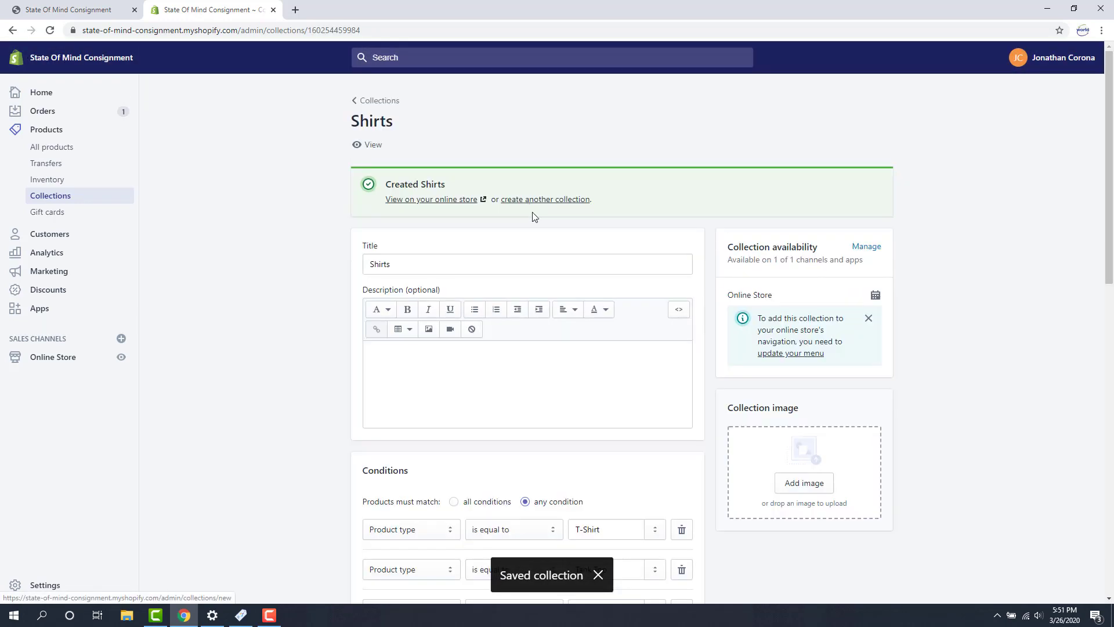
scroll(540, 244, "down", 5)
scroll(545, 247, "down", 7)
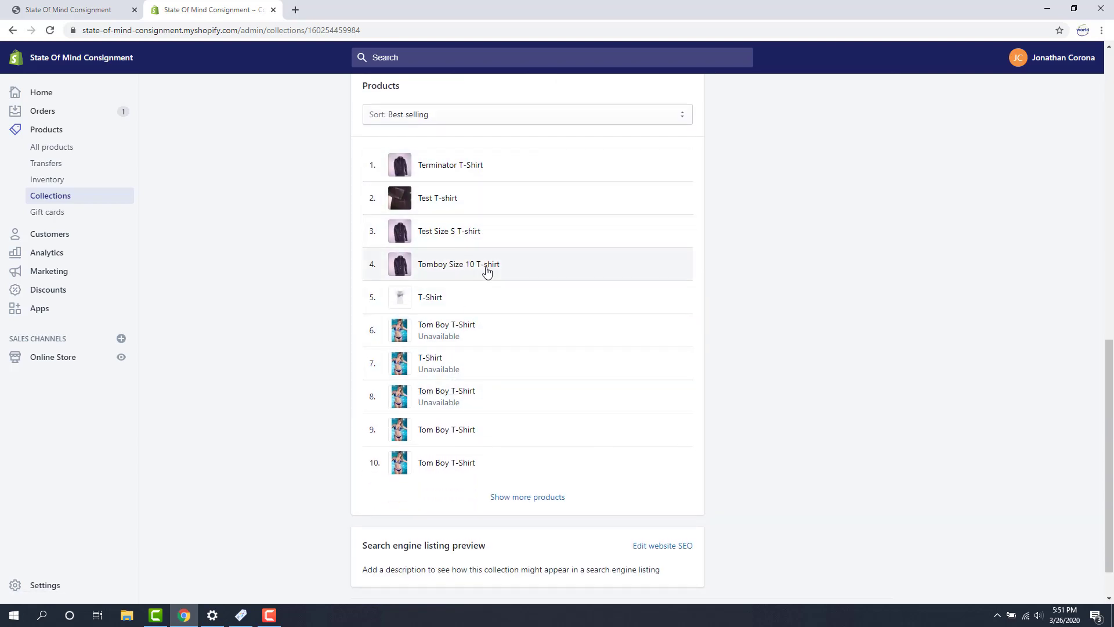
Open the T-Shirt product and check its product type reads T-Shirt, then return to Liberty.
left_click(430, 297)
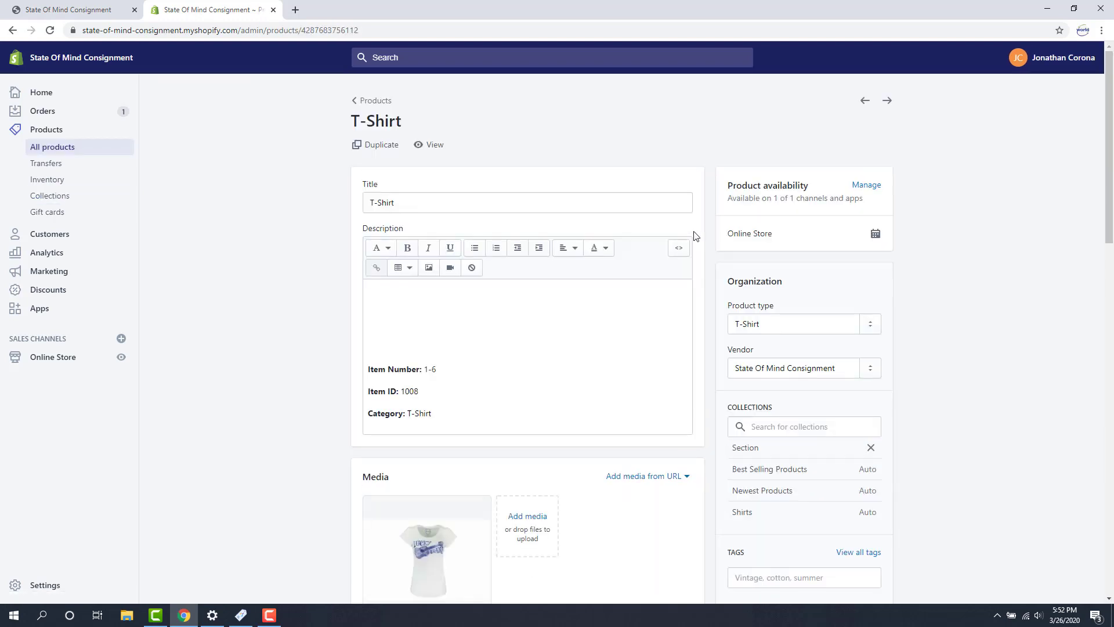
scroll(817, 283, "down", 1)
left_click(789, 261)
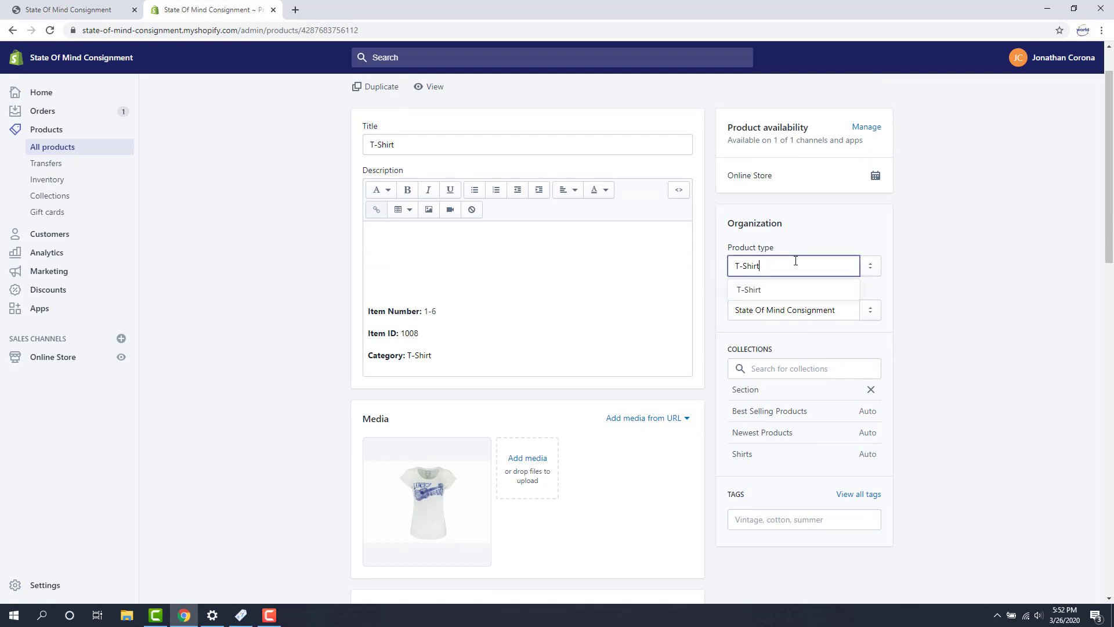
left_click_drag(780, 267, 732, 249)
scroll(821, 445, "down", 3)
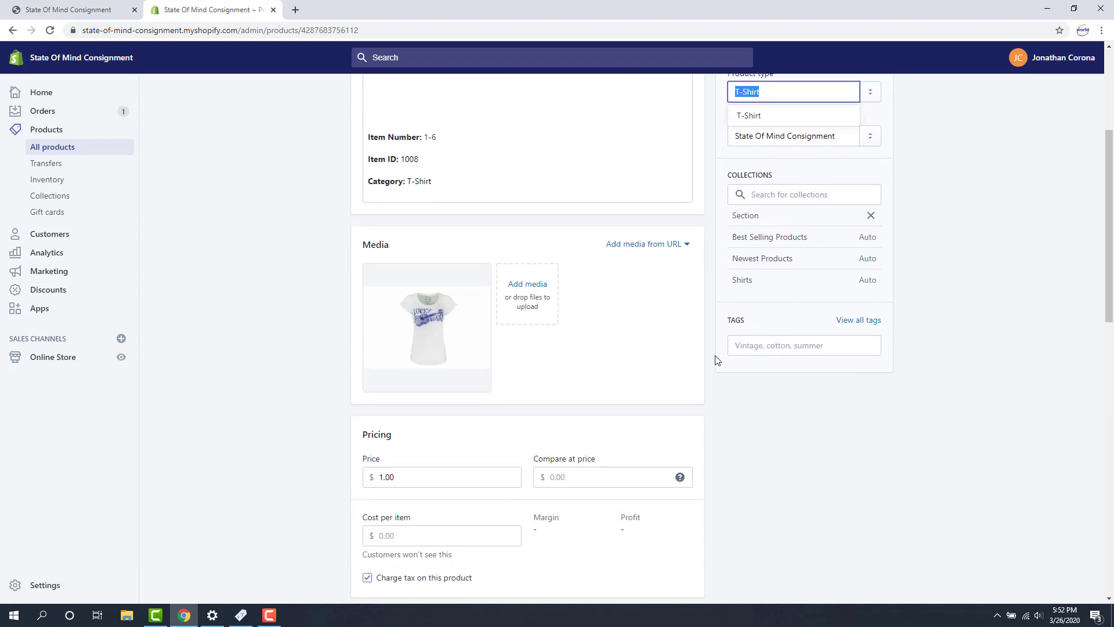
scroll(717, 359, "up", 1)
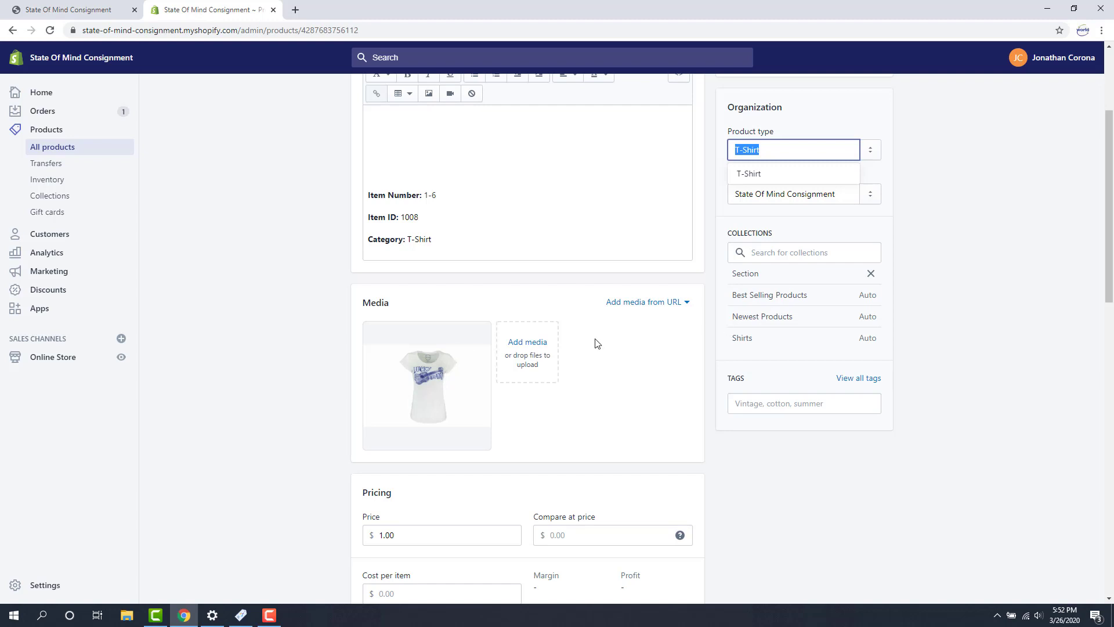
left_click(239, 616)
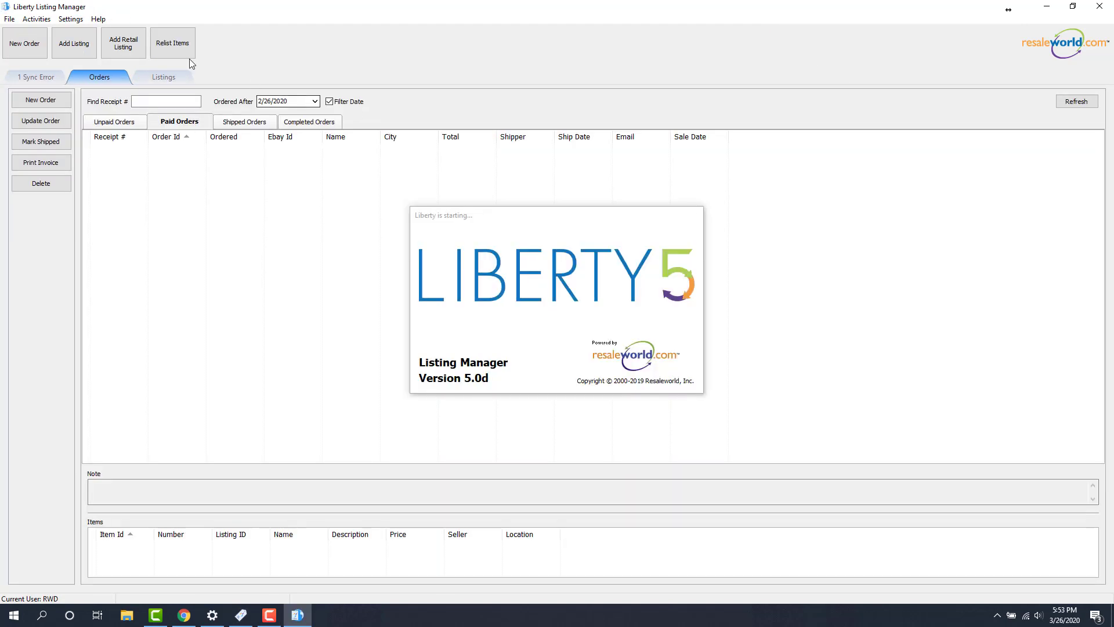
Open Settings > Options, signing in with the user name and password.
left_click(70, 19)
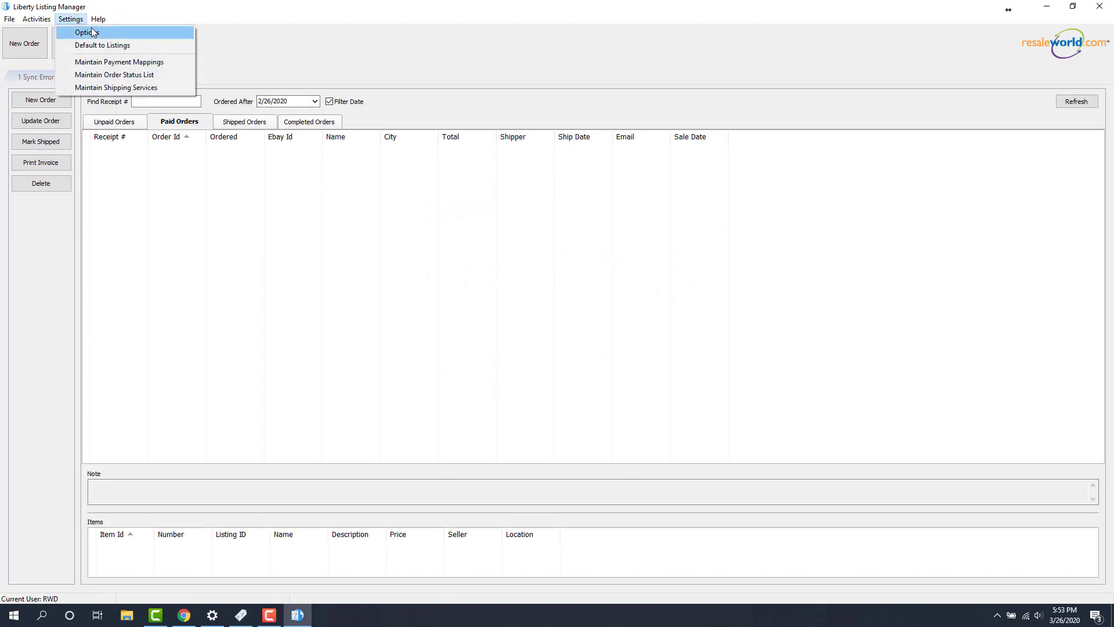
left_click(88, 34)
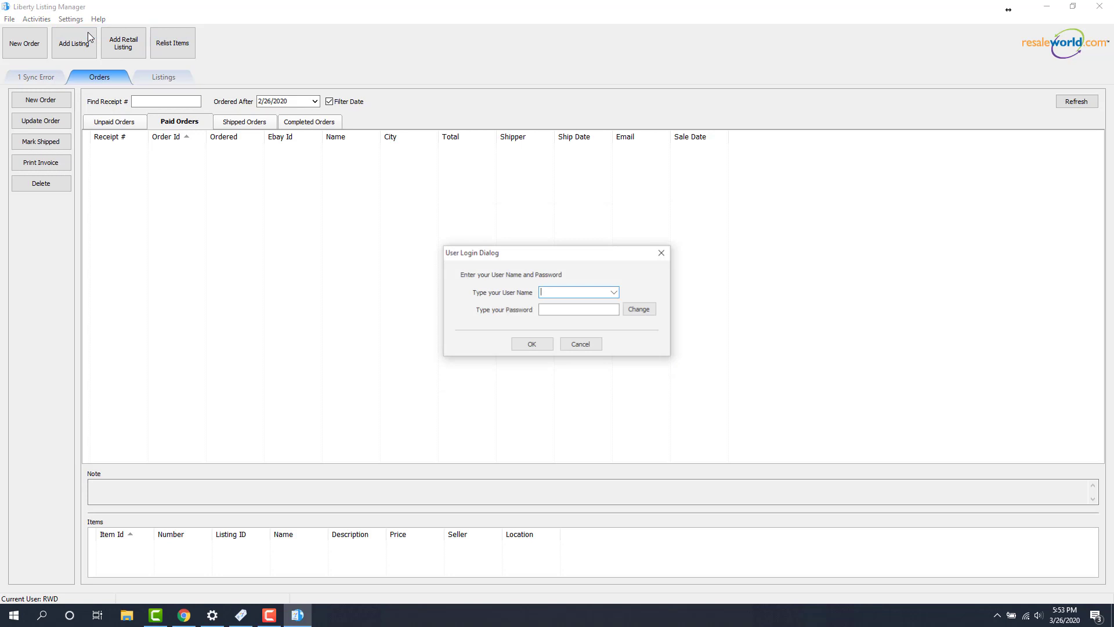
type("RWD")
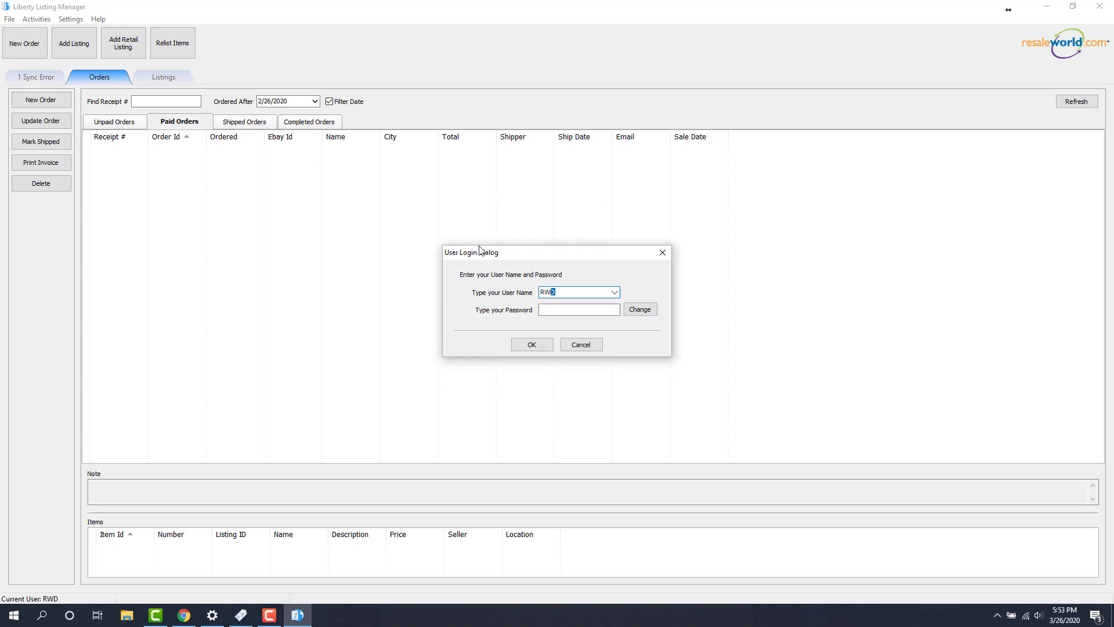
left_click(561, 309)
type("•••")
left_click(531, 345)
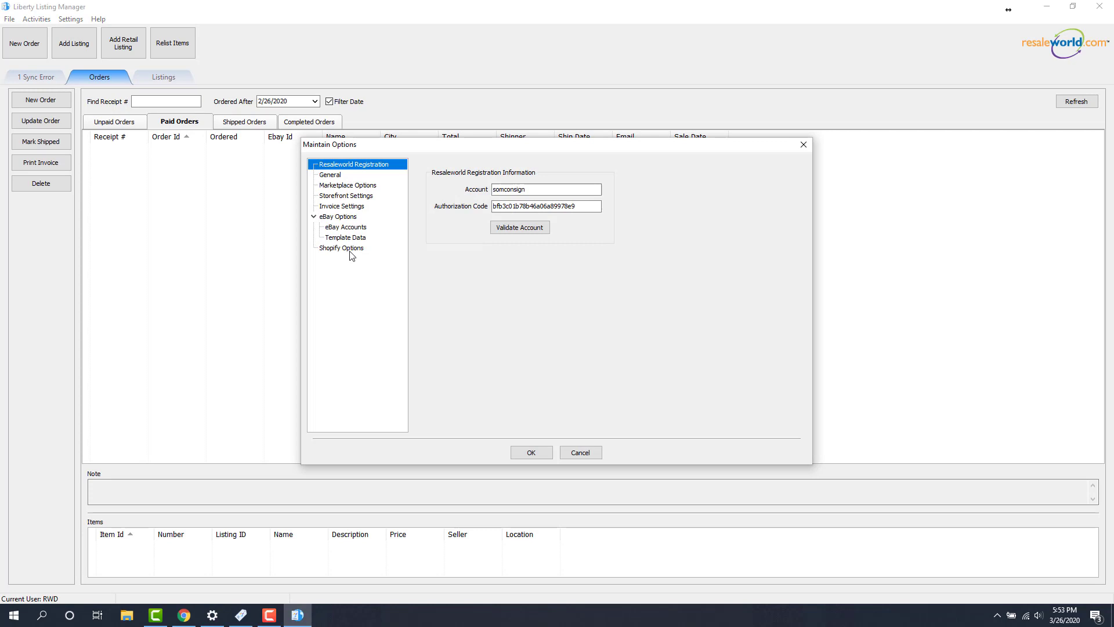
In Shopify Options, untick and re-tick Product Type, leaving it enabled.
left_click(351, 251)
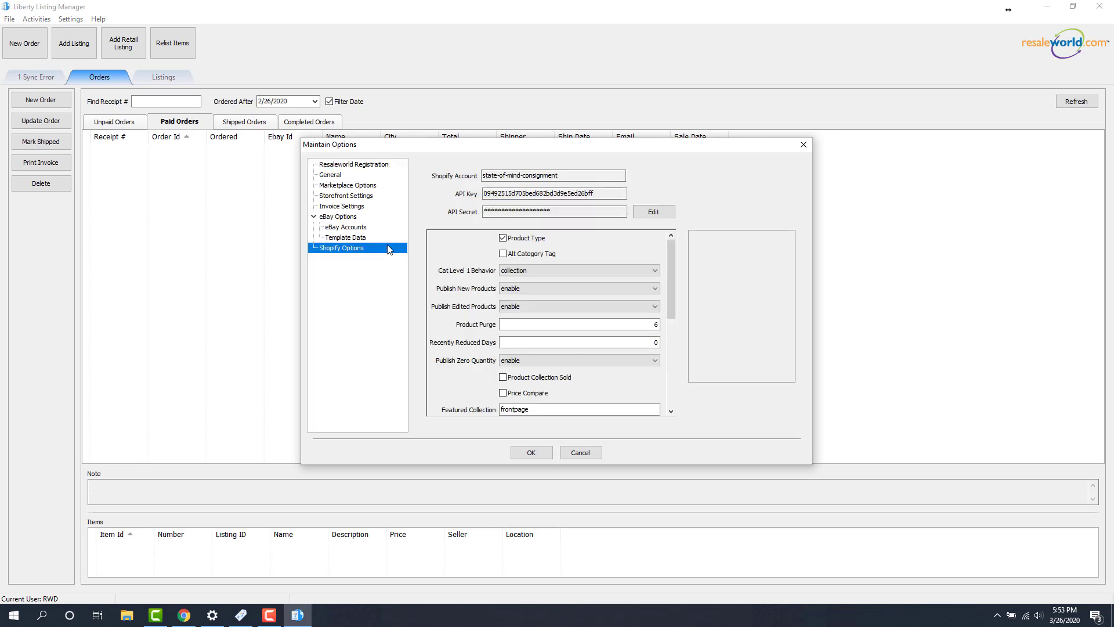
left_click(515, 240)
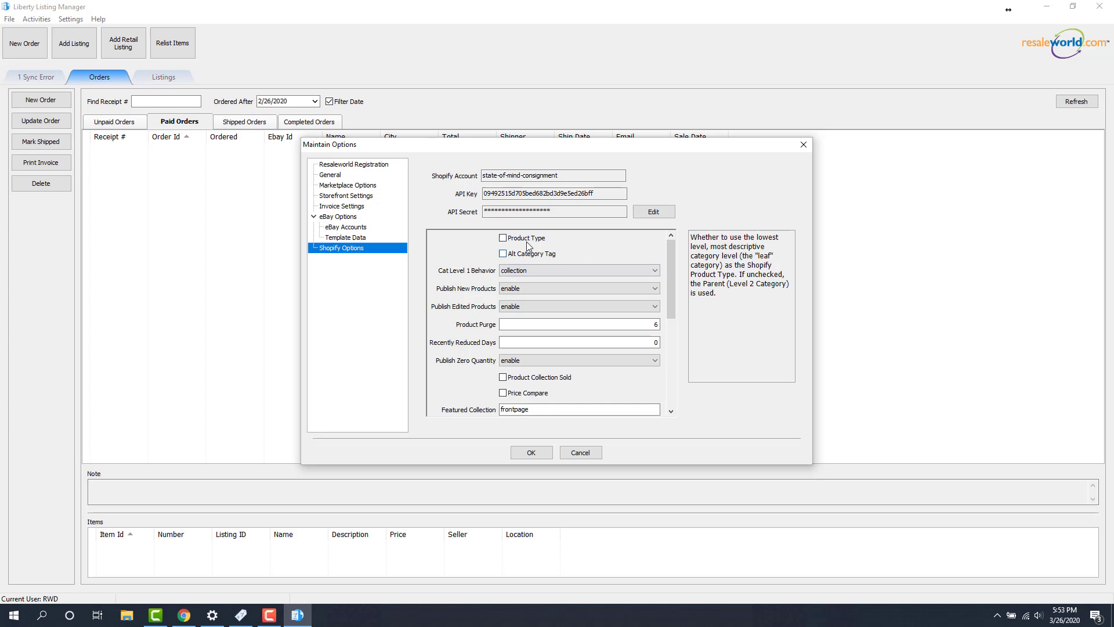
left_click(525, 240)
Save the program options and dismiss the empty new-listing item picker.
left_click(529, 453)
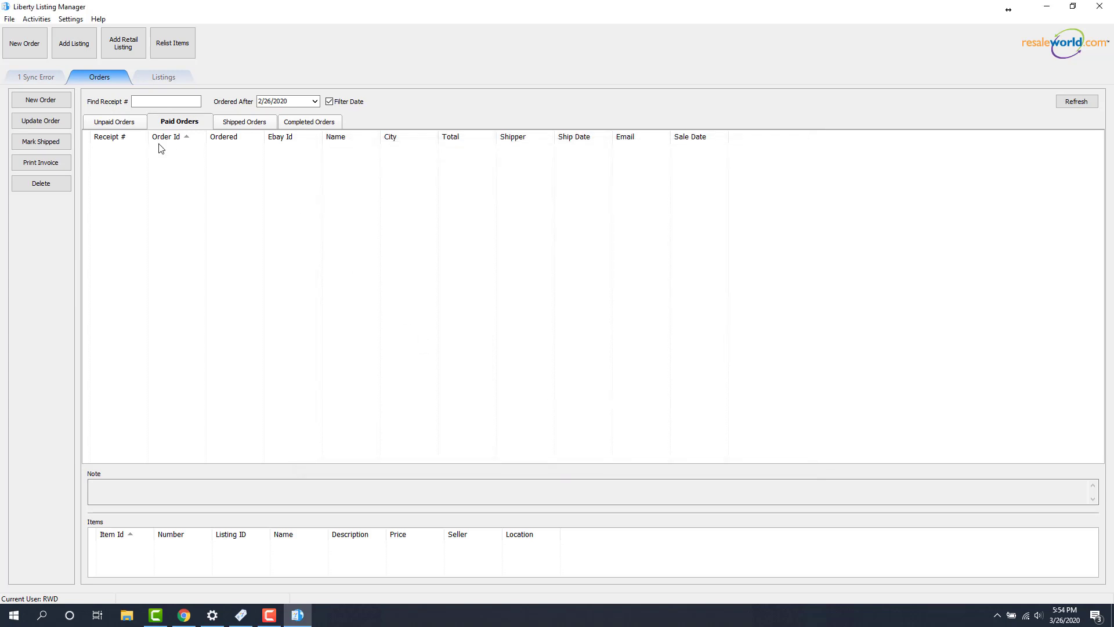
left_click(73, 43)
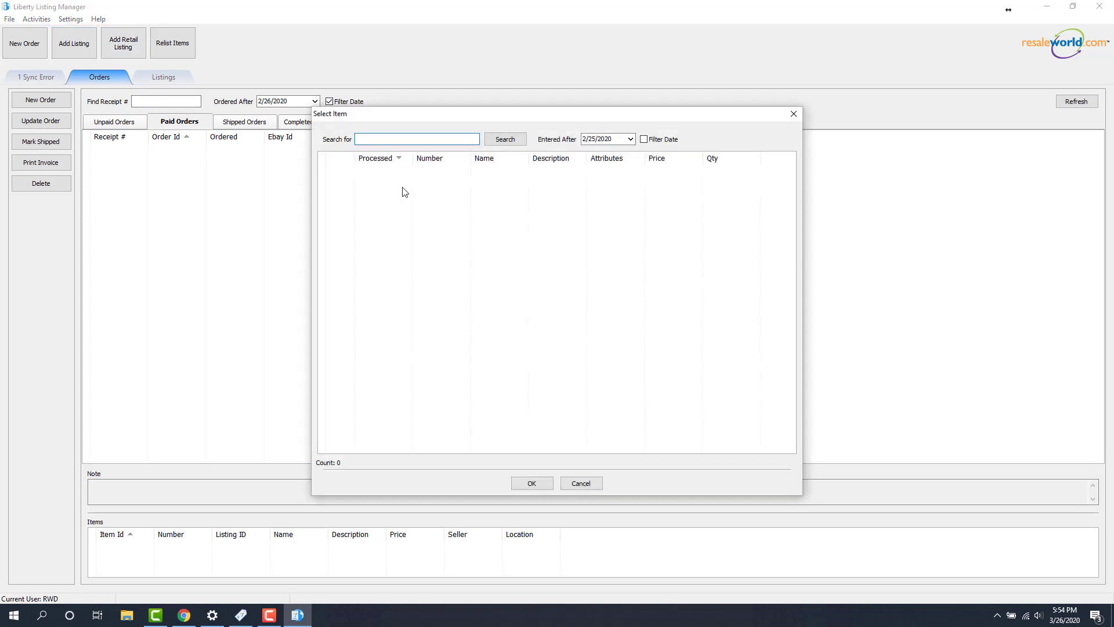
left_click(581, 483)
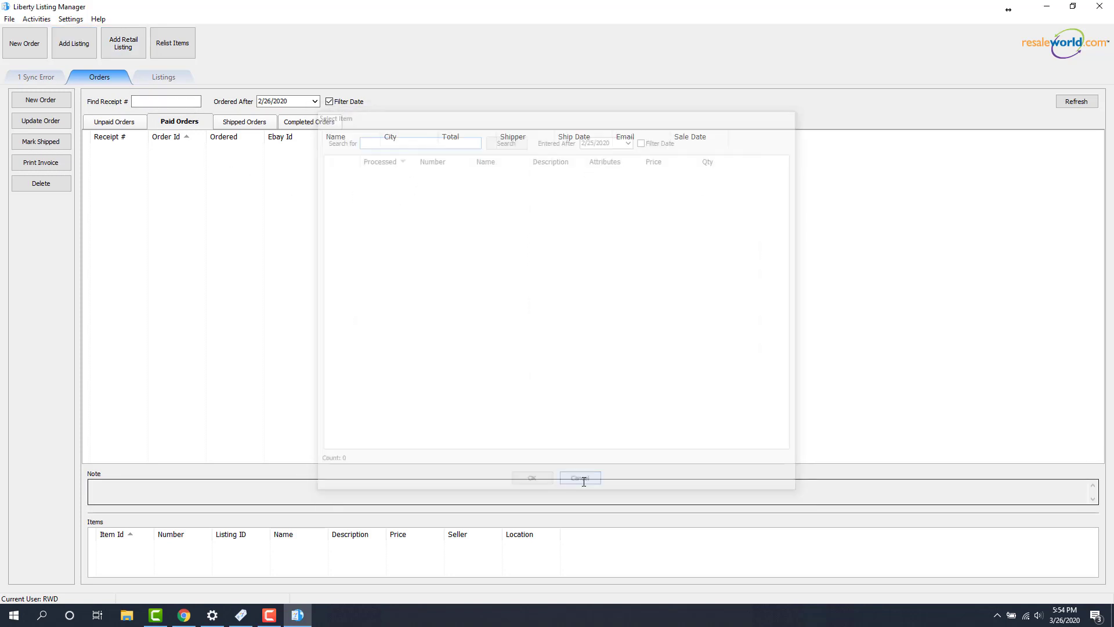
In Liberty 5, start adding an inventory item to the first consignor account.
left_click(241, 615)
left_click(93, 51)
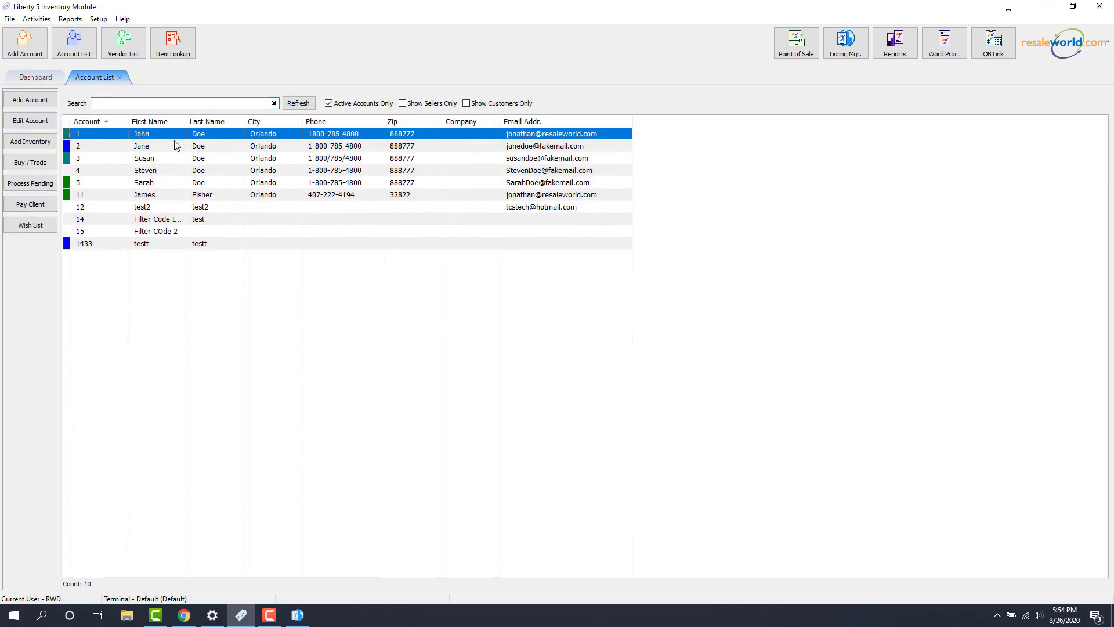
double_click(168, 139)
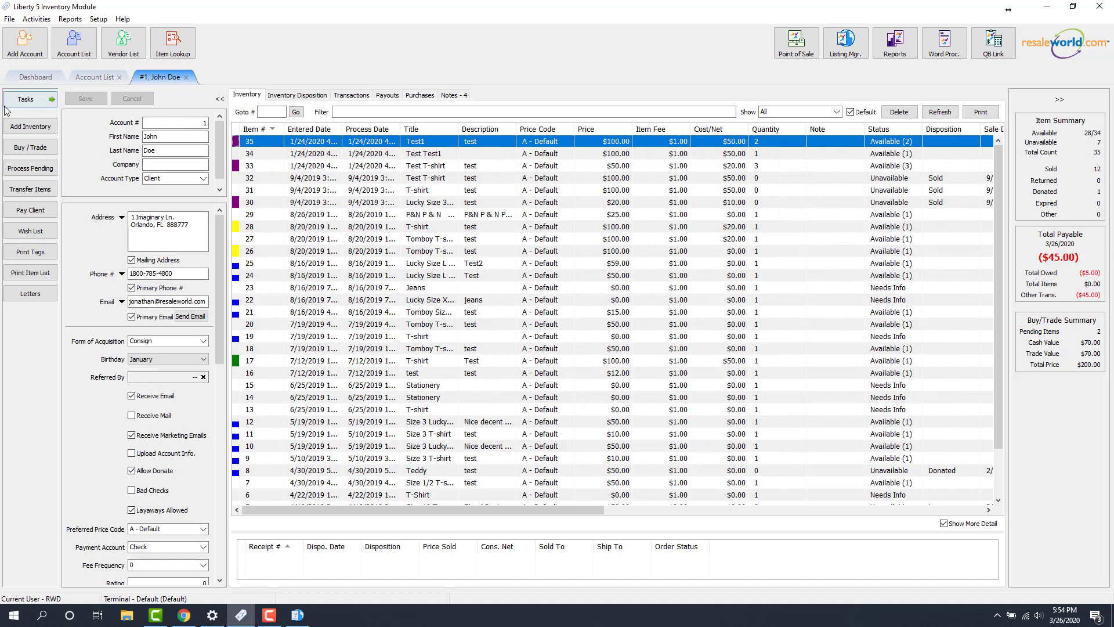
left_click(25, 132)
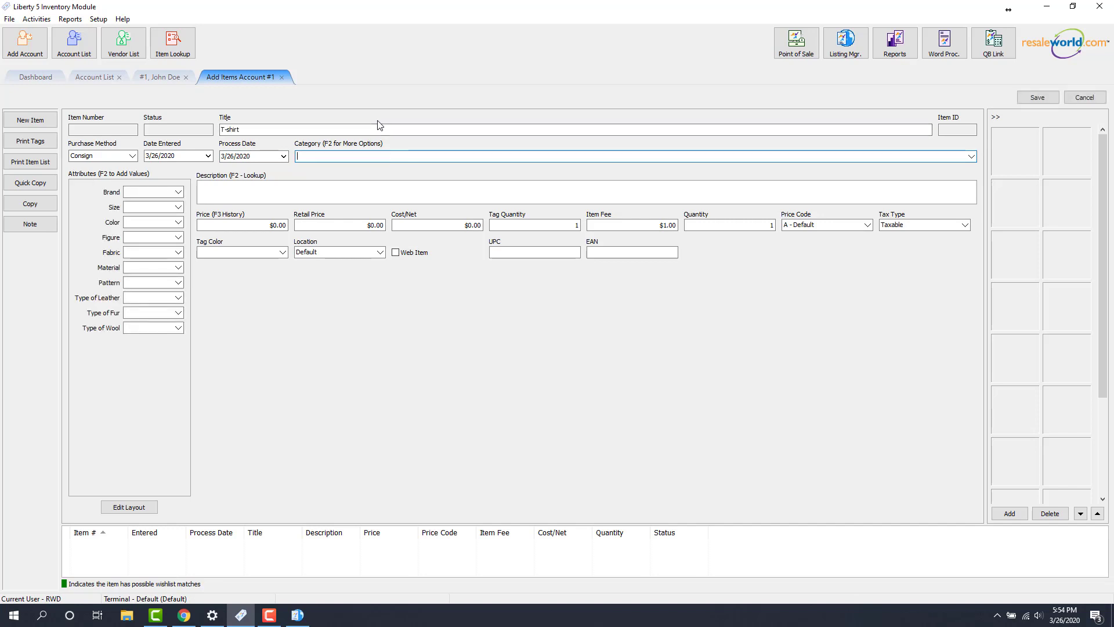
Fill in the test item: category Dress Top, Brand Lucky, Size Large, Color Green, description, price $30.00.
type("D")
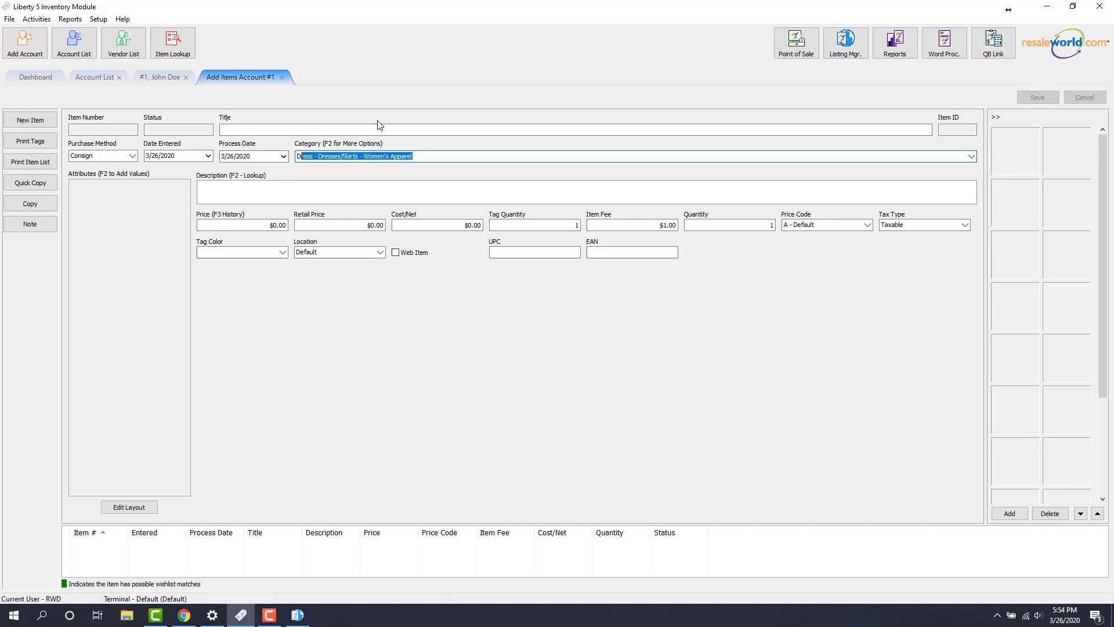
type("ress Top")
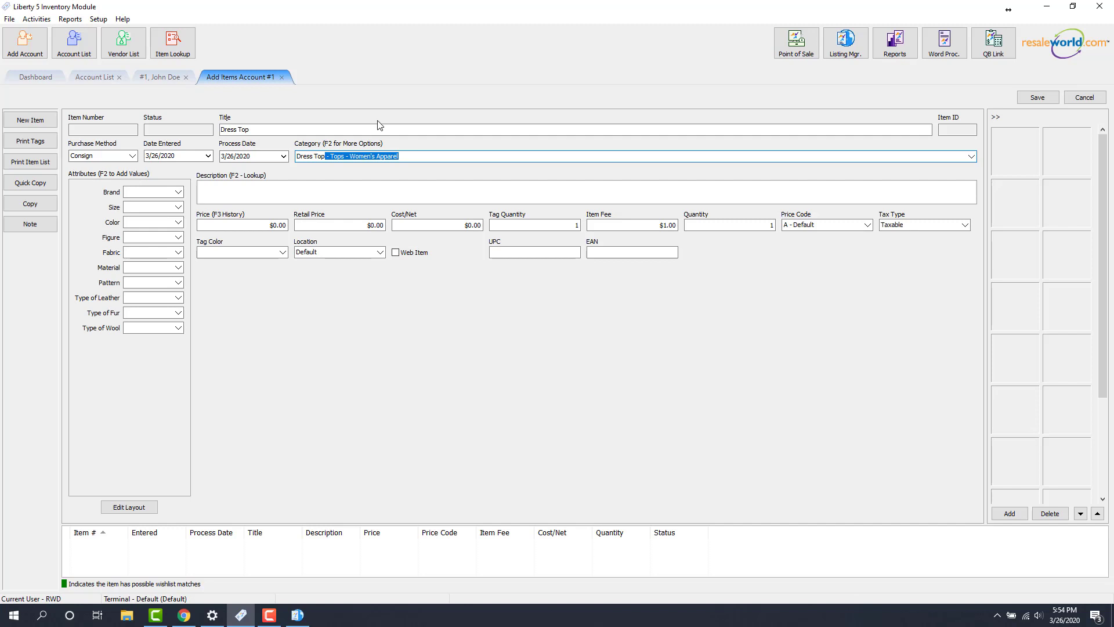
key("shift+Tab")
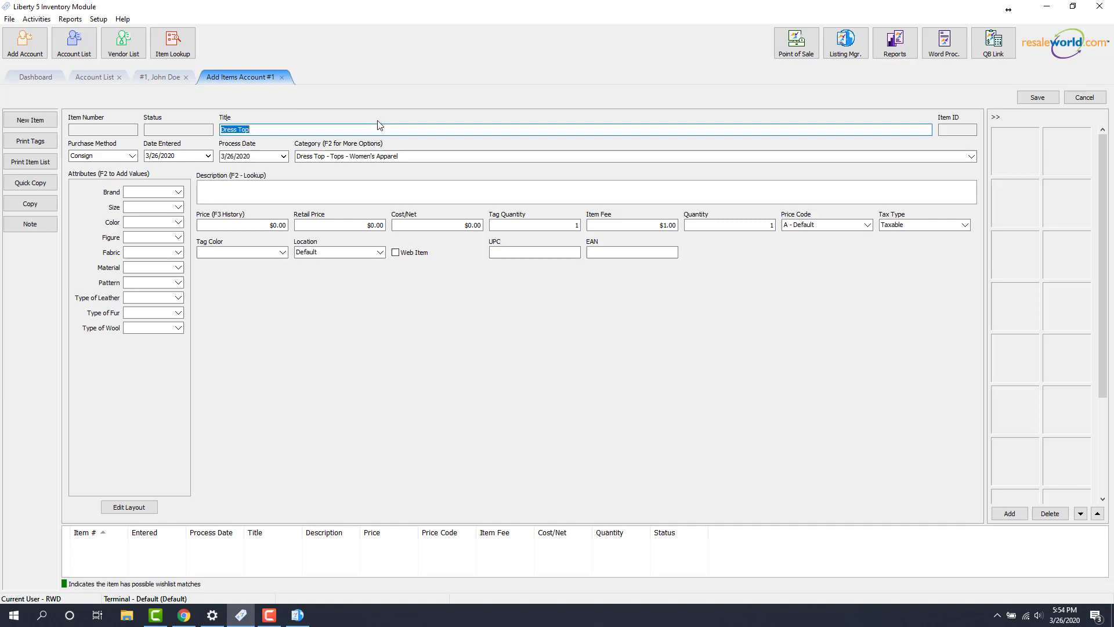
key("BackSpace")
key("Tab")
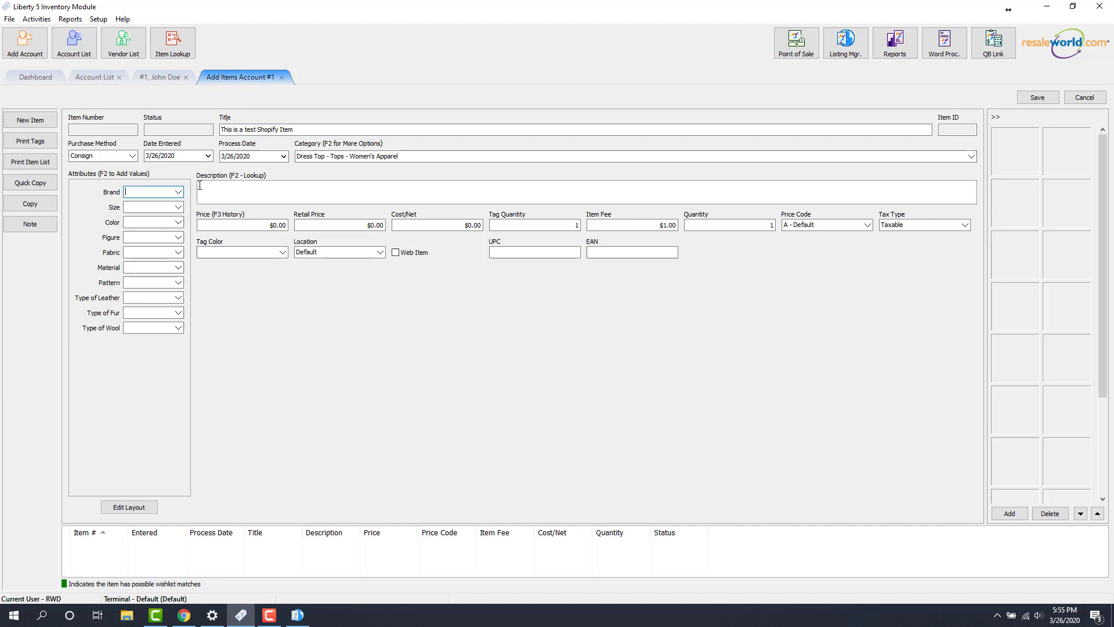
type("Lucky")
key("Tab")
type("La")
key("Tab")
key("BackSpace")
type("n example ")
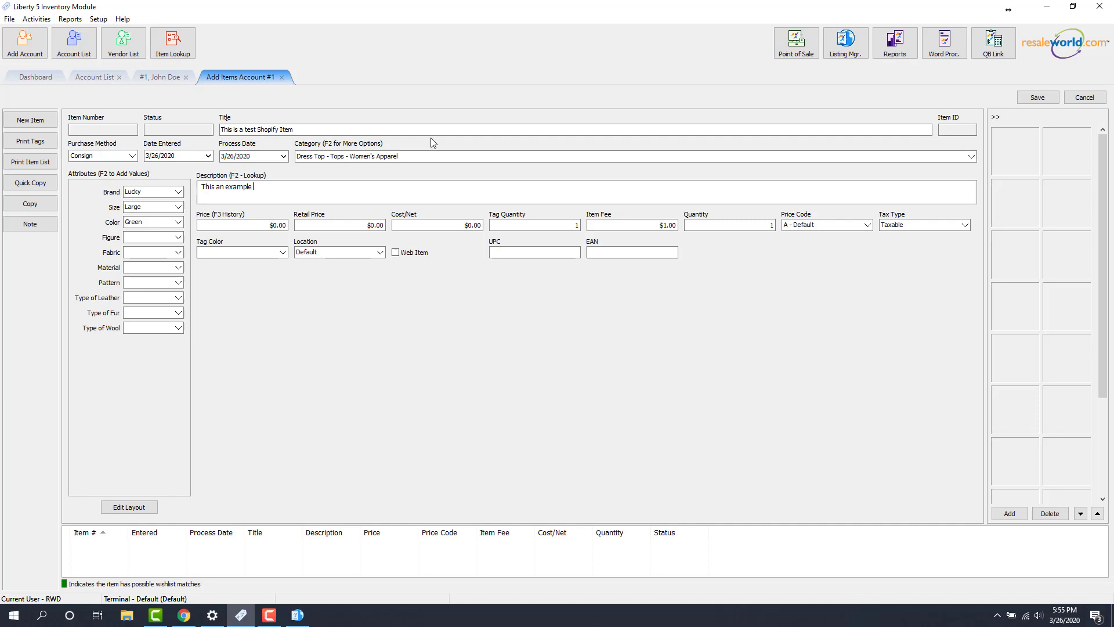
type("description")
key("Tab")
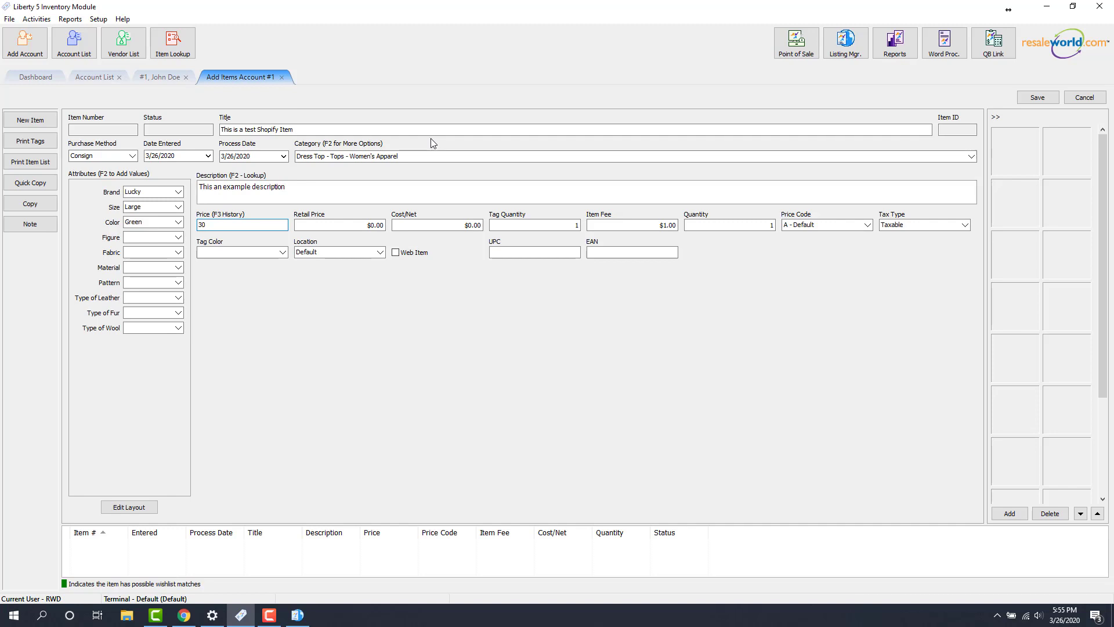
key("Tab")
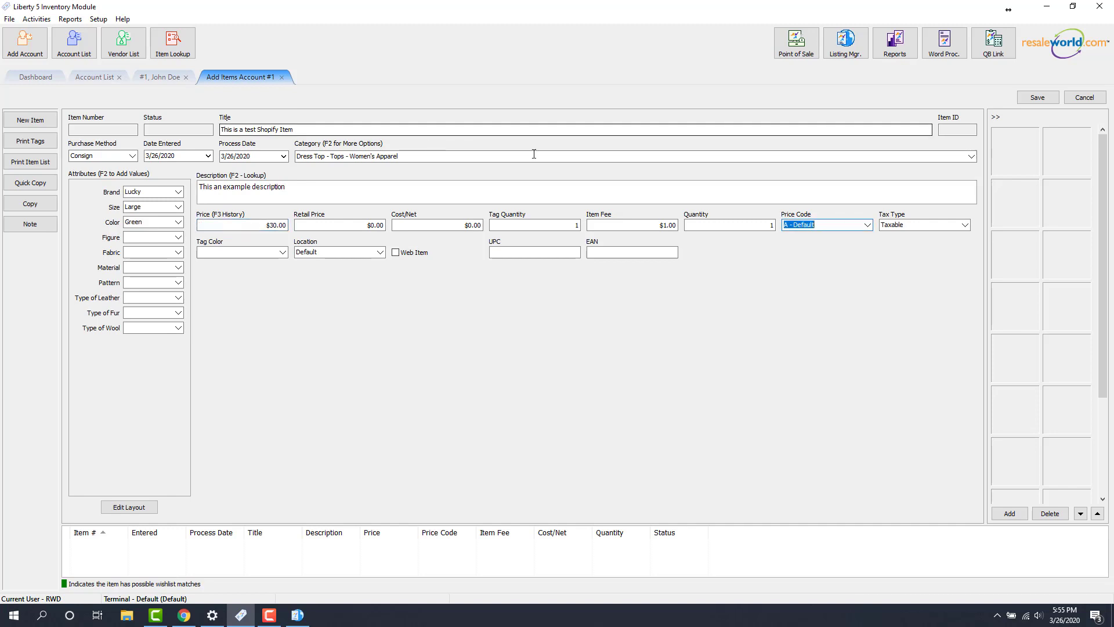
Attach the T-shirt photo Image\PreviewBackup.jpg to item 36.
left_click(1010, 513)
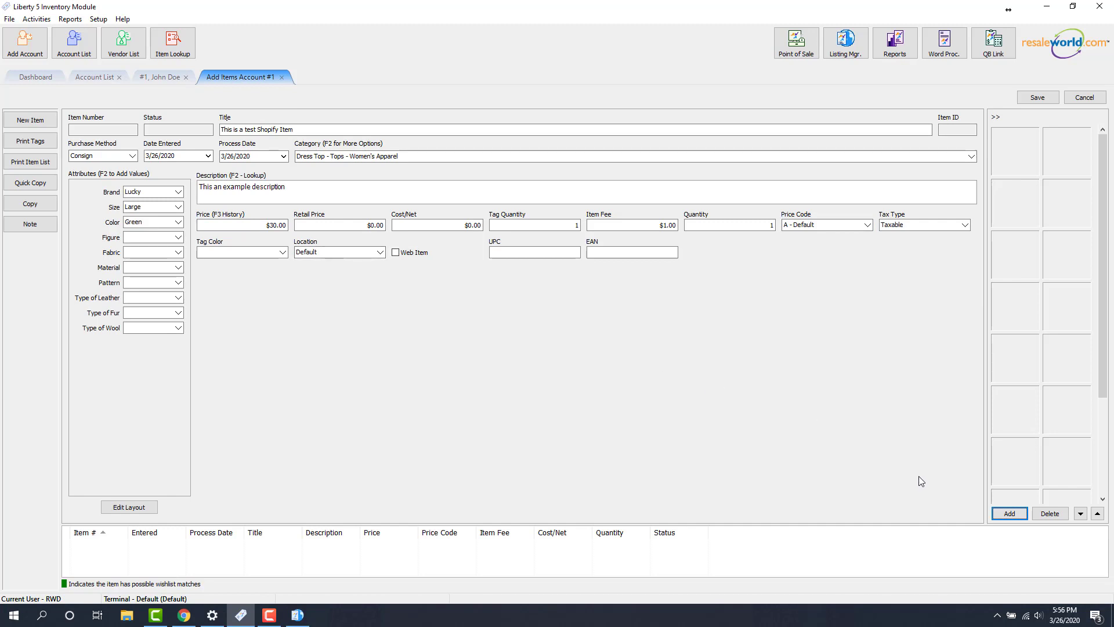
left_click(1010, 514)
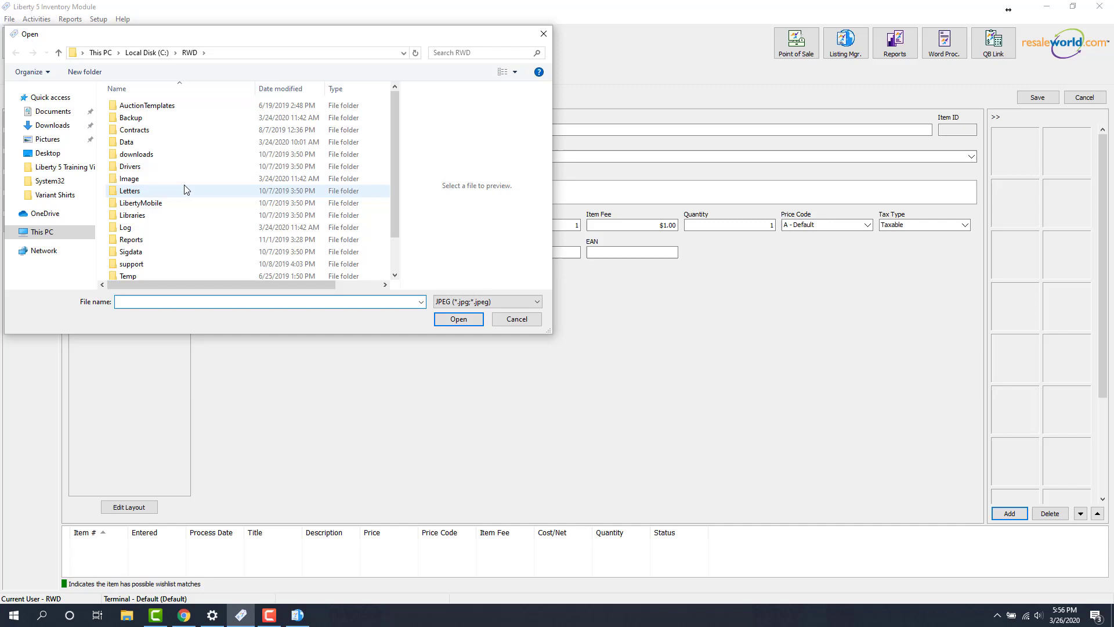
double_click(183, 180)
scroll(220, 206, "down", 10)
scroll(220, 205, "down", 2)
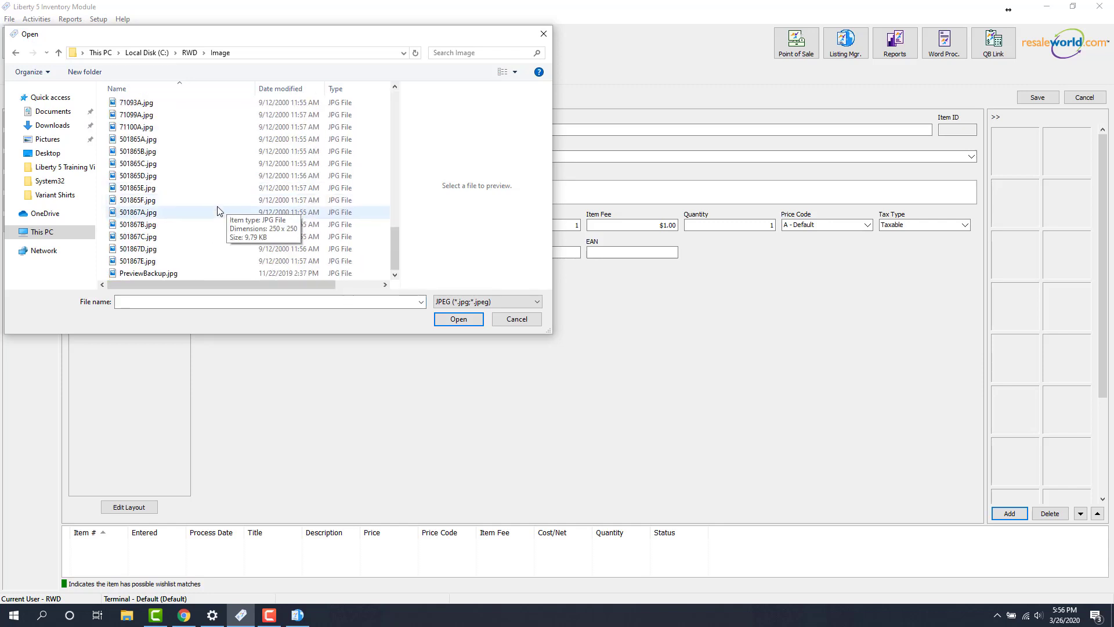
left_click(156, 273)
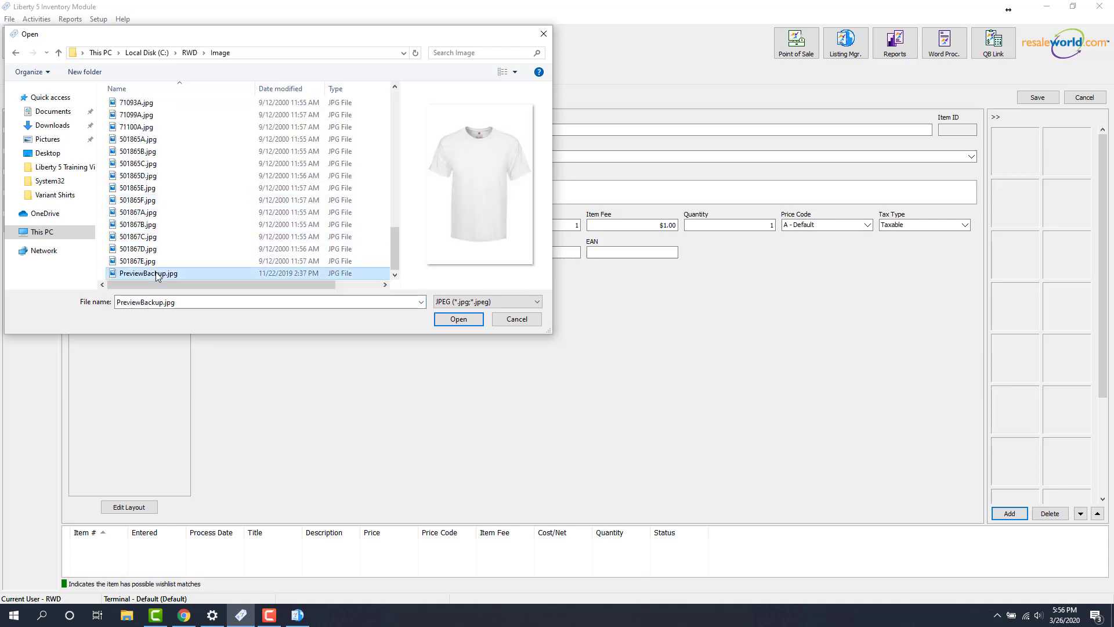
double_click(156, 274)
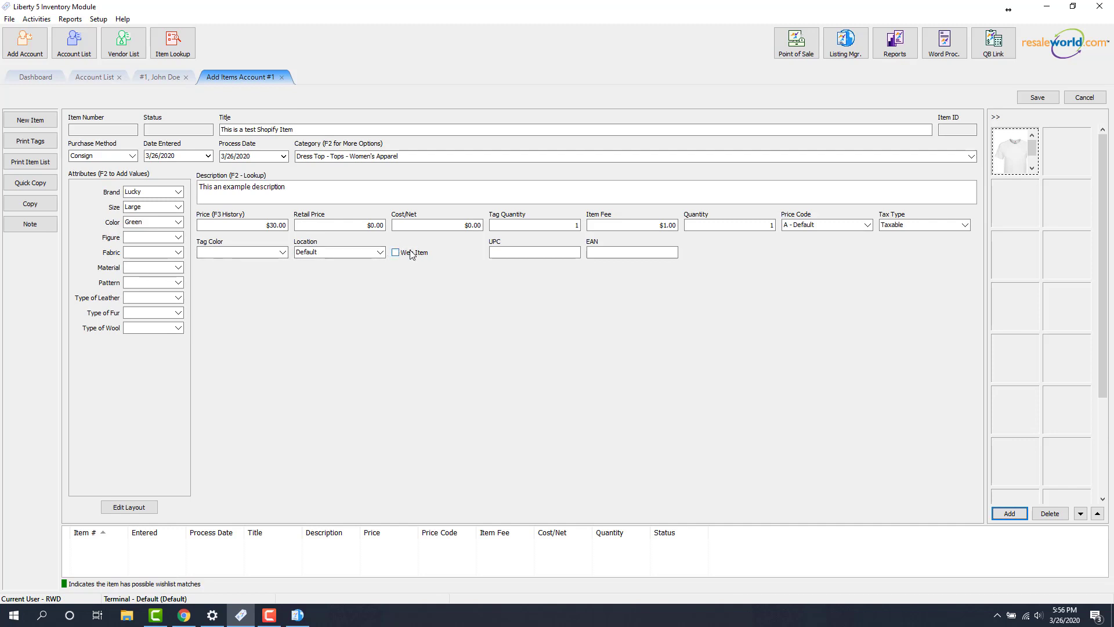
Mark item 36 as a Web Item, save it, and go to Listing Manager.
left_click(399, 258)
left_click(1038, 97)
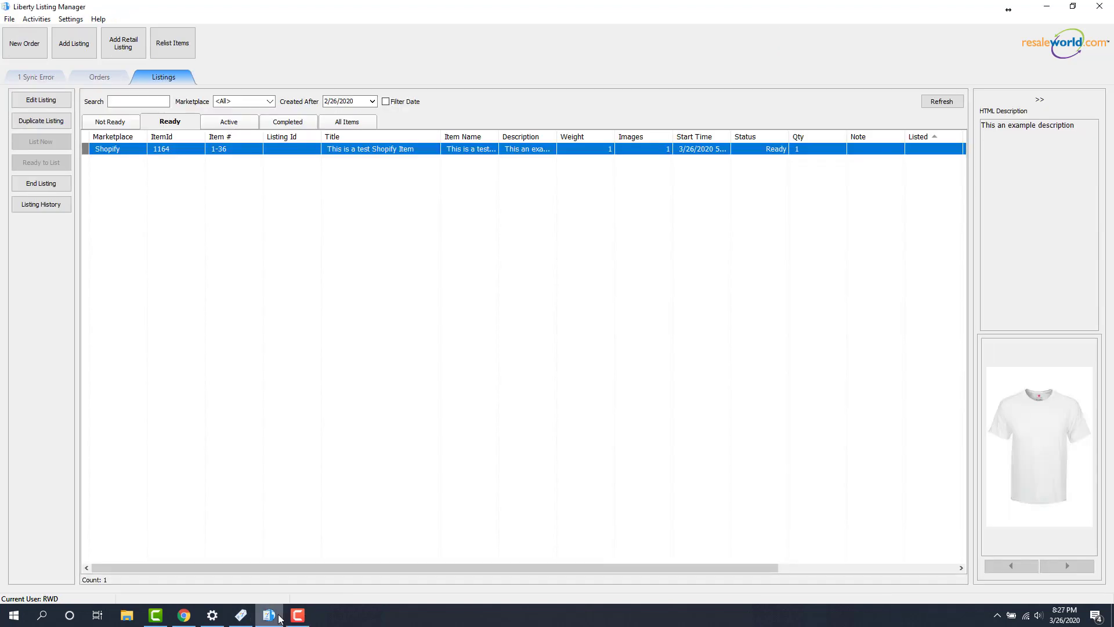
left_click(269, 614)
In the test item's Shopify listing details, list the item on Shopify right away.
double_click(292, 152)
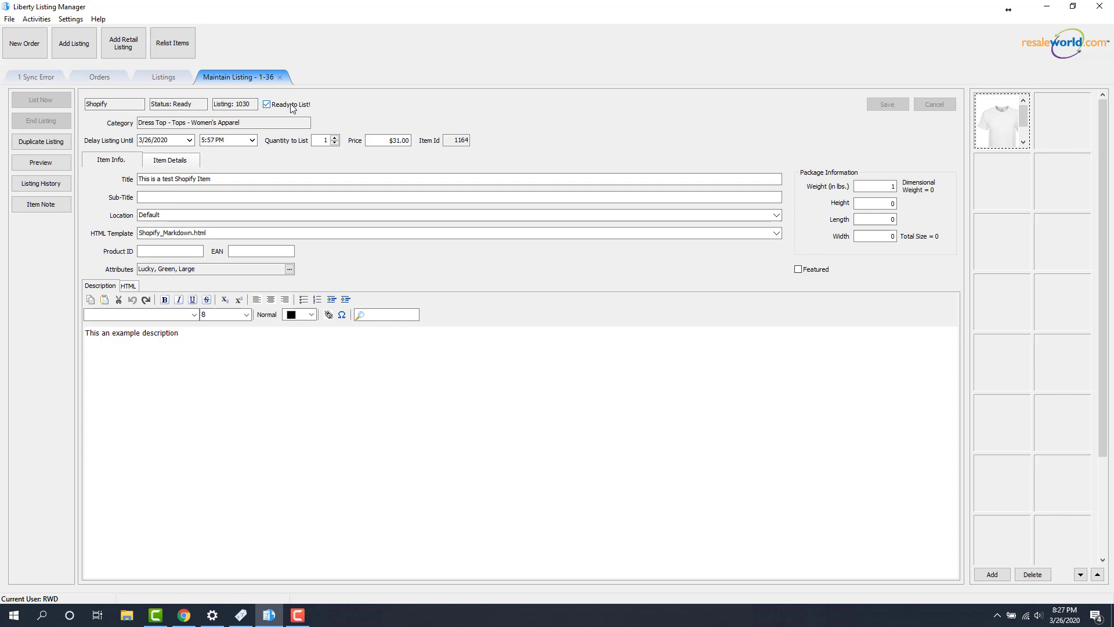
left_click(266, 104)
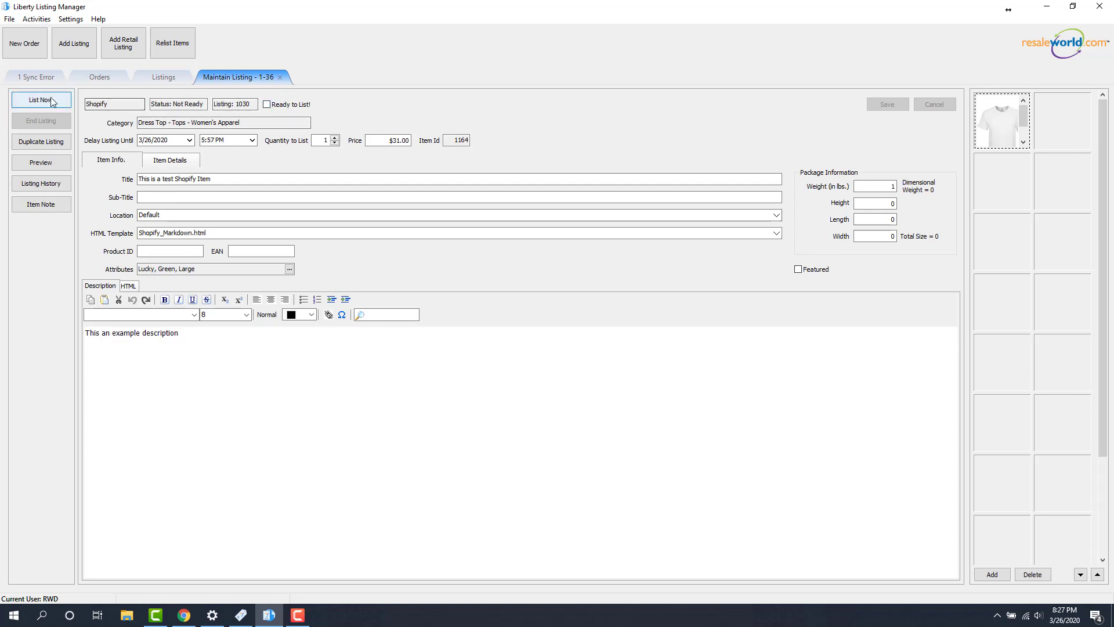
left_click(37, 103)
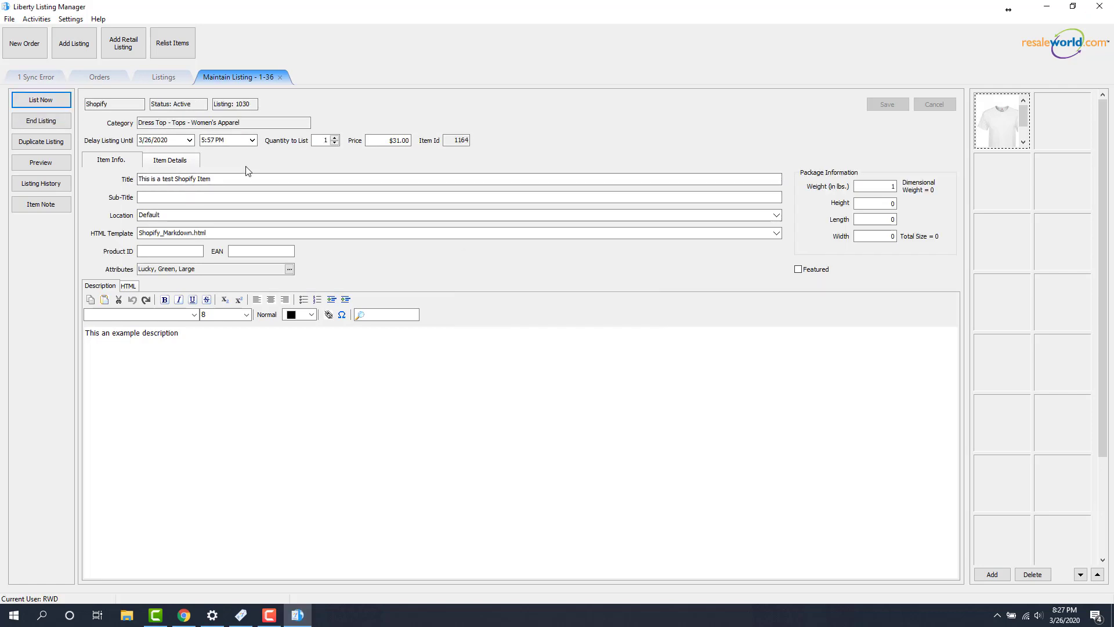
Filter Listings to Active and view the Shopify listing for item 1-36 in the browser.
left_click(169, 79)
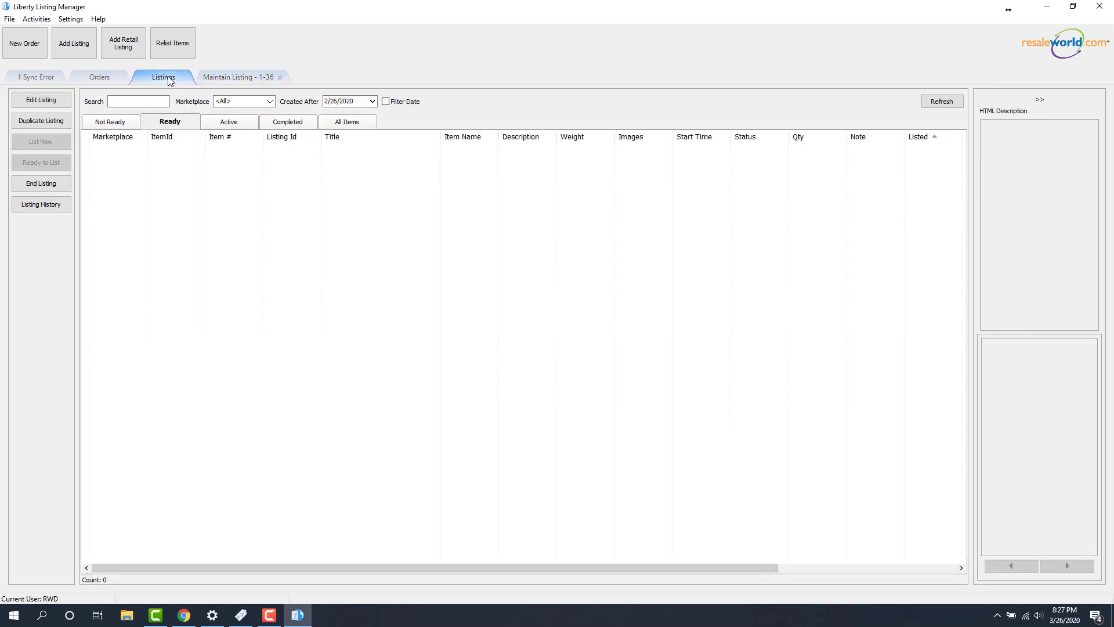
left_click(233, 123)
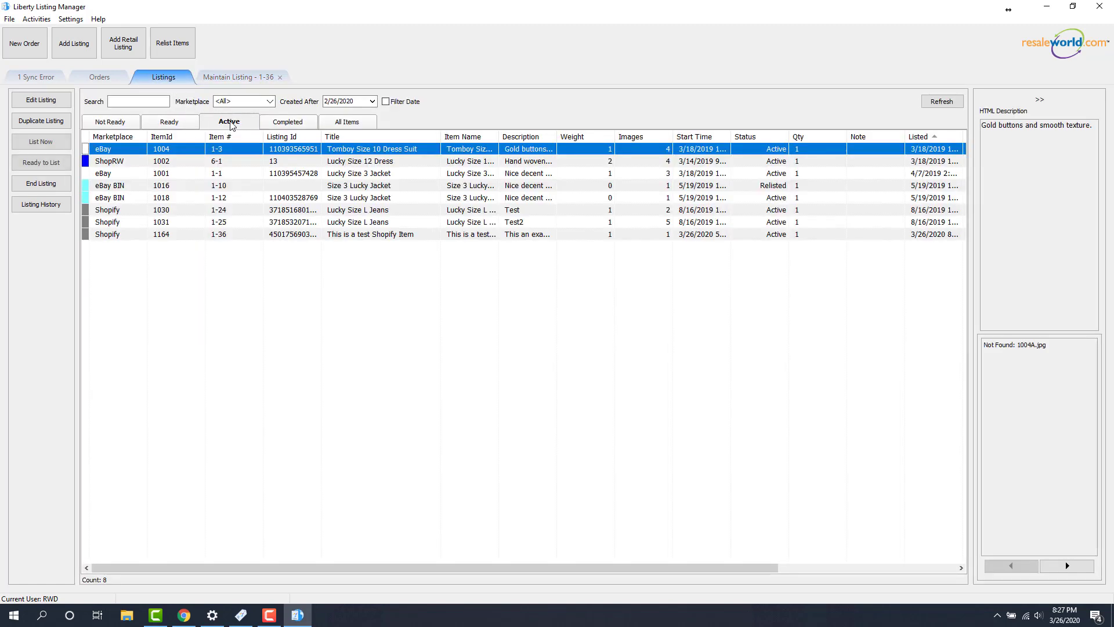
left_click(367, 235)
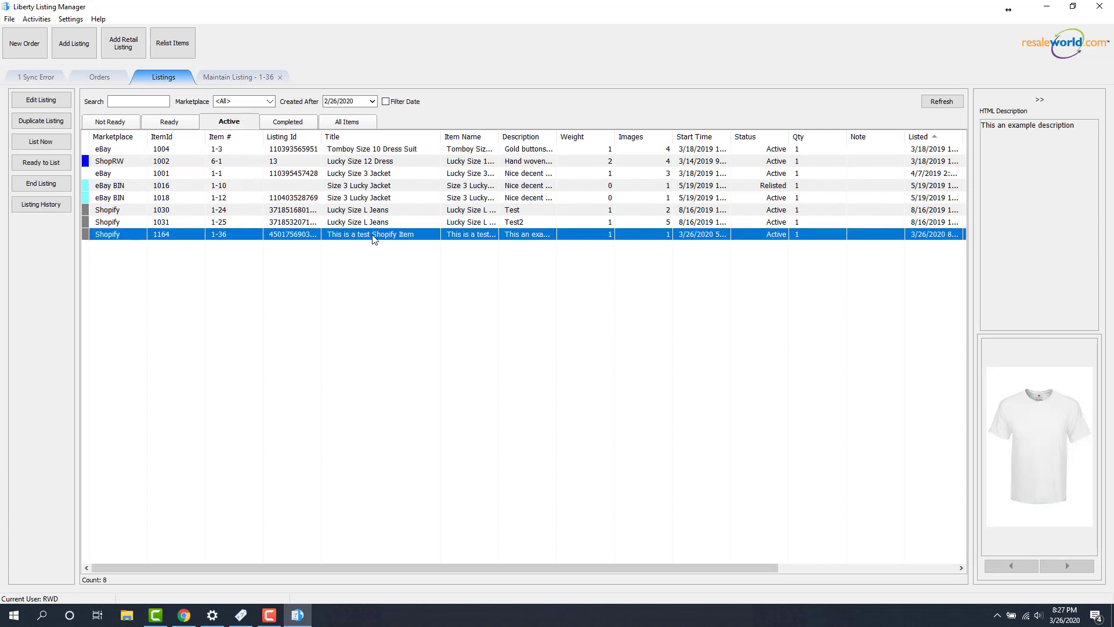
right_click(392, 235)
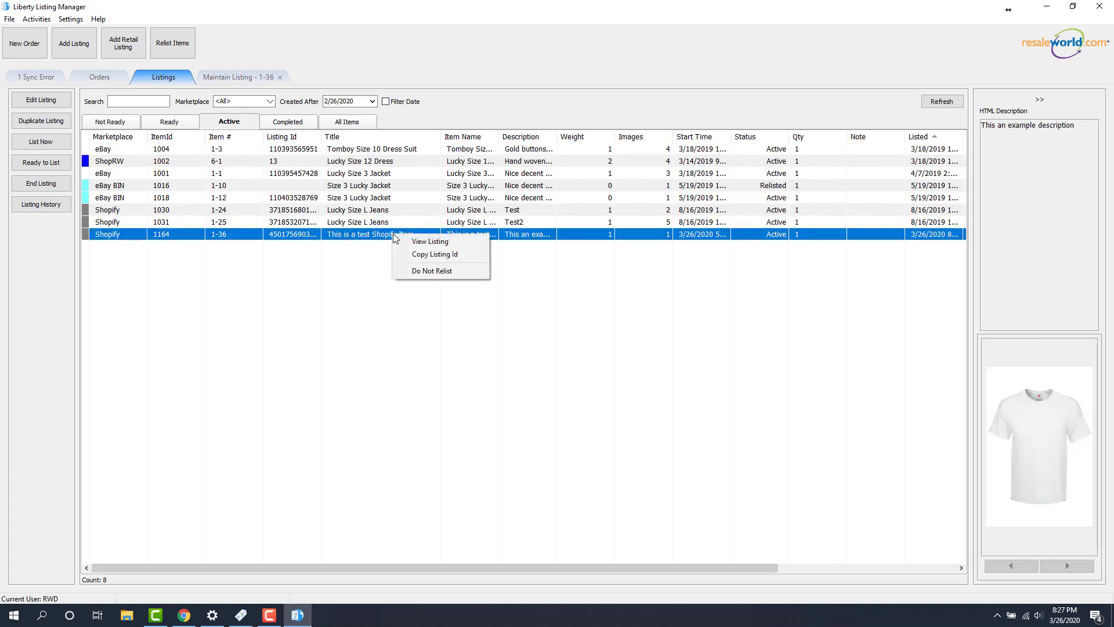
left_click(424, 242)
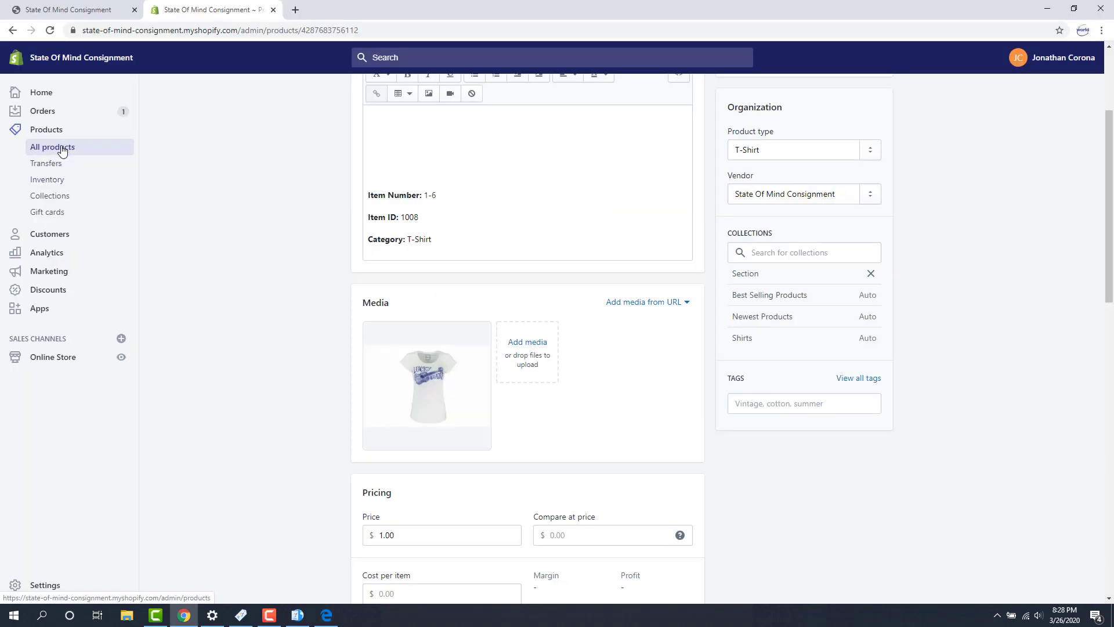
Open the Shirts collection and review its five product-type conditions and product list.
left_click(63, 200)
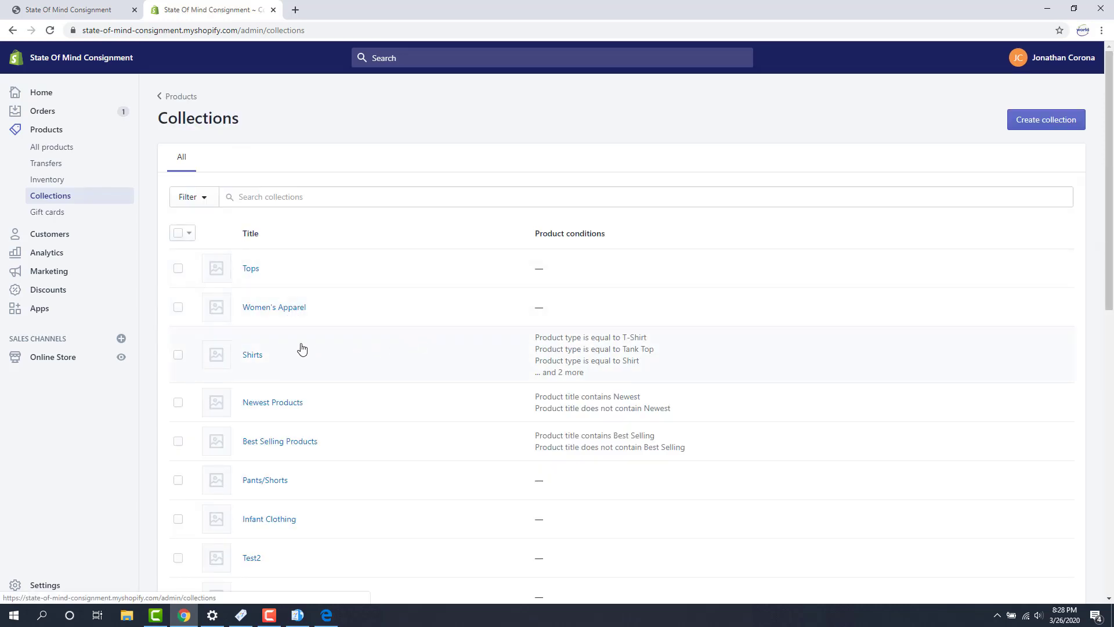
left_click(261, 355)
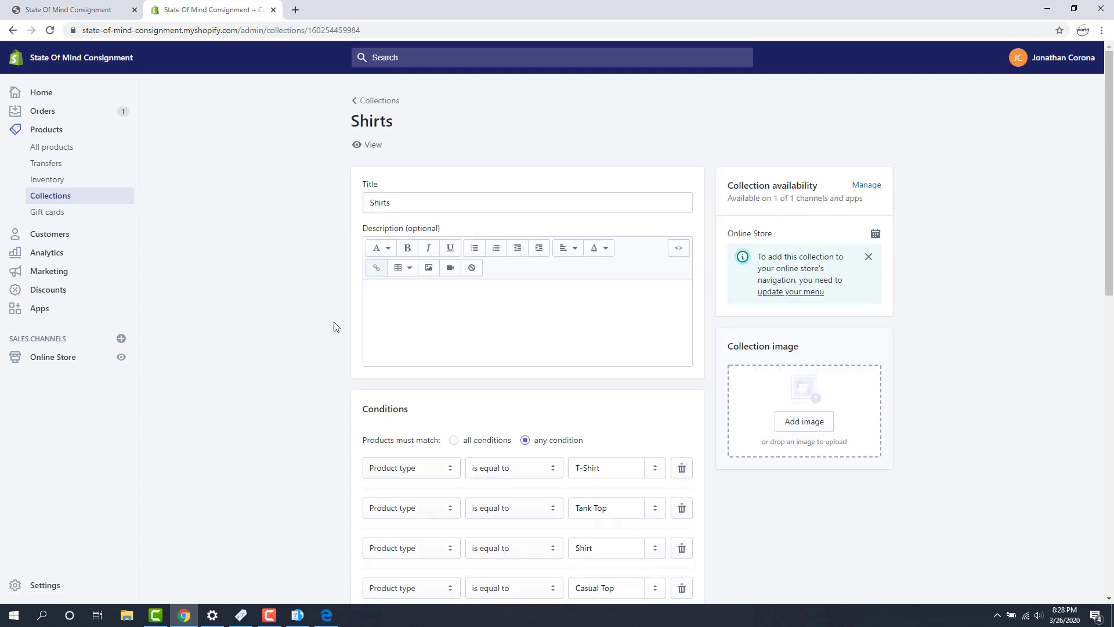
scroll(358, 328, "down", 3)
scroll(357, 333, "down", 6)
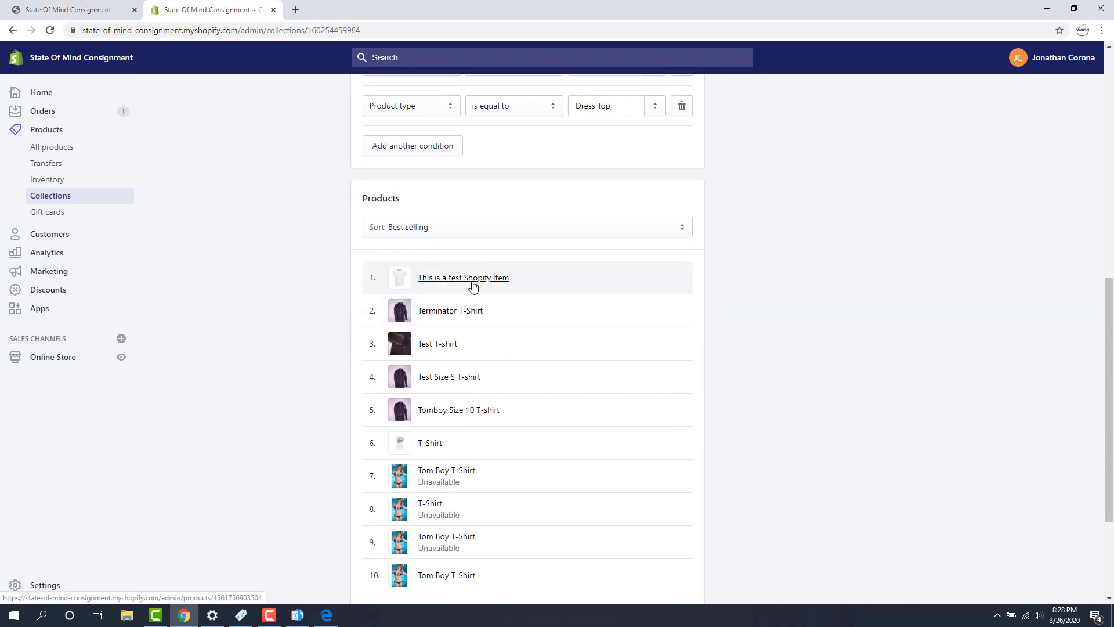
scroll(474, 306, "up", 3)
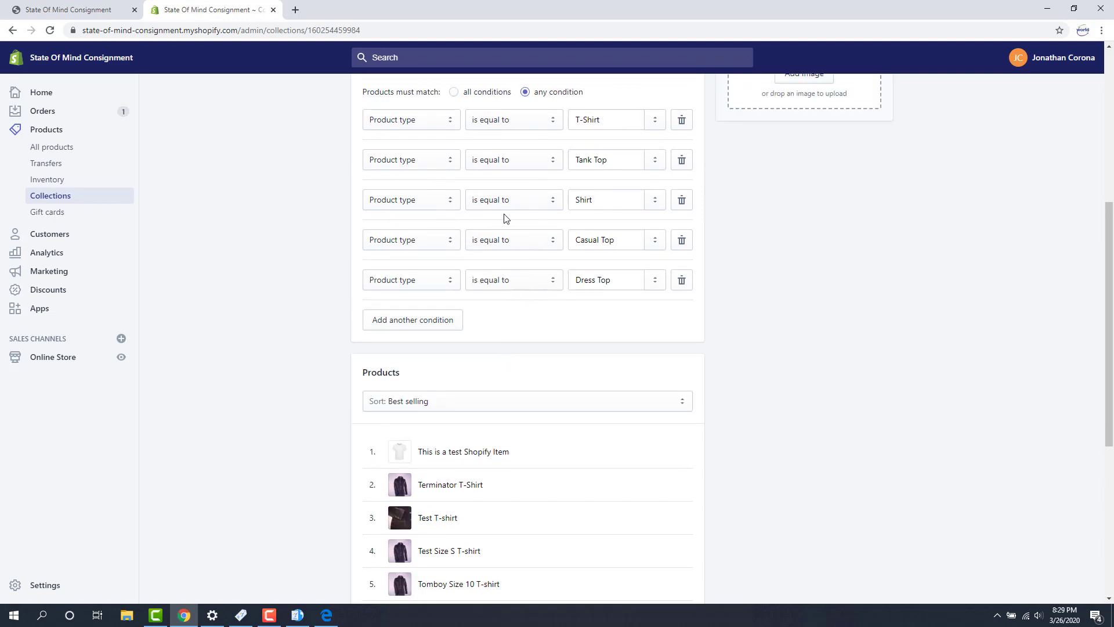
Check the test item's product page (type Dress Top, in Shirts), then return to Collections.
left_click(468, 452)
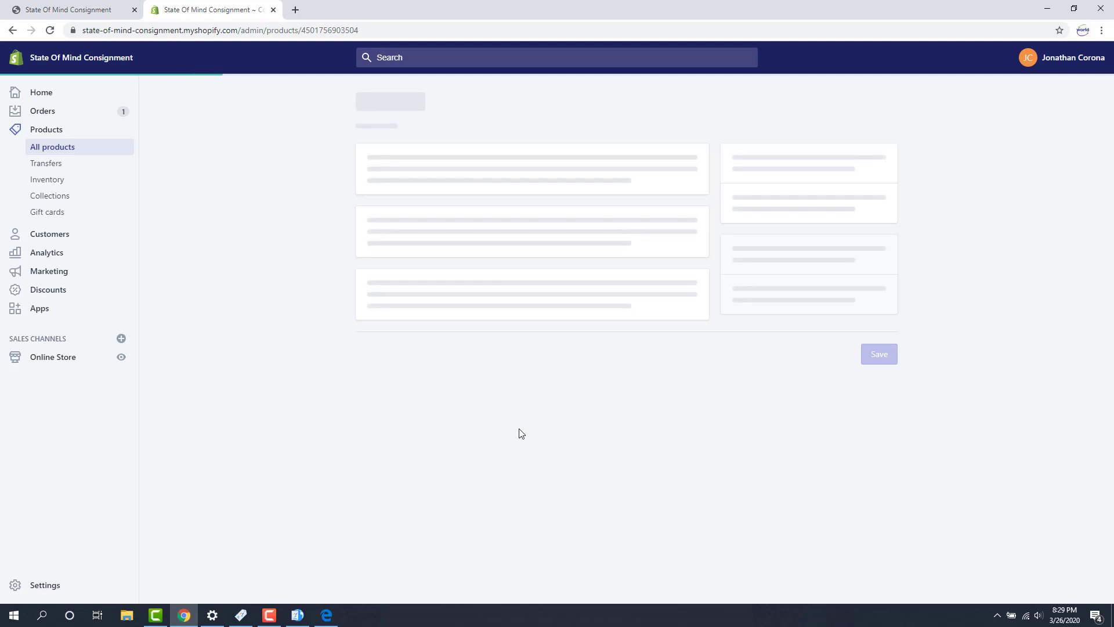
scroll(545, 379, "down", 3)
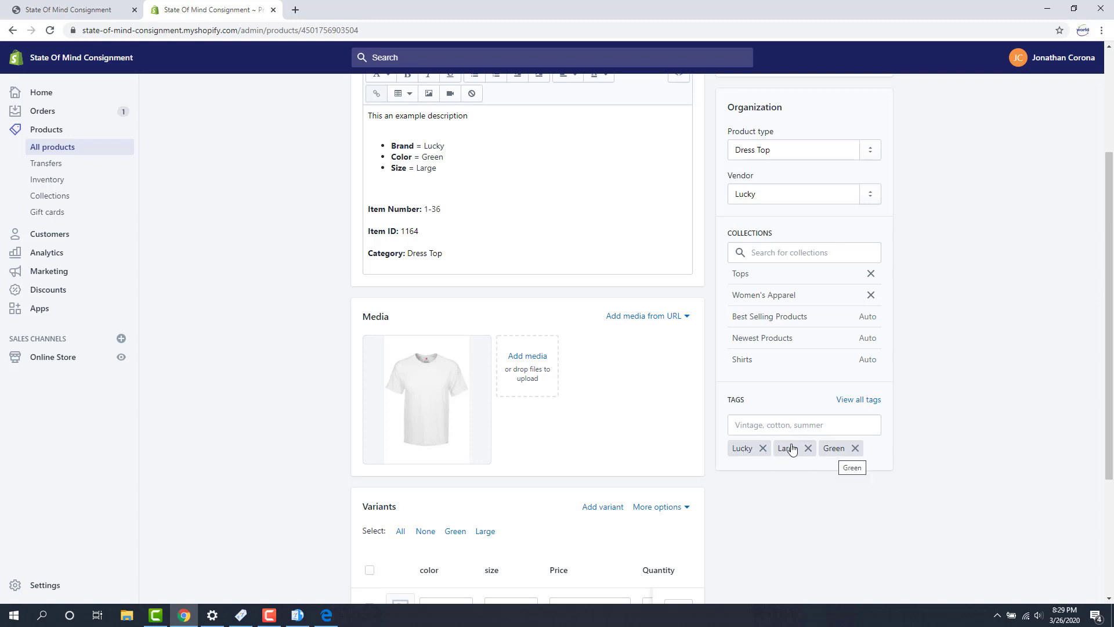
scroll(318, 415, "up", 3)
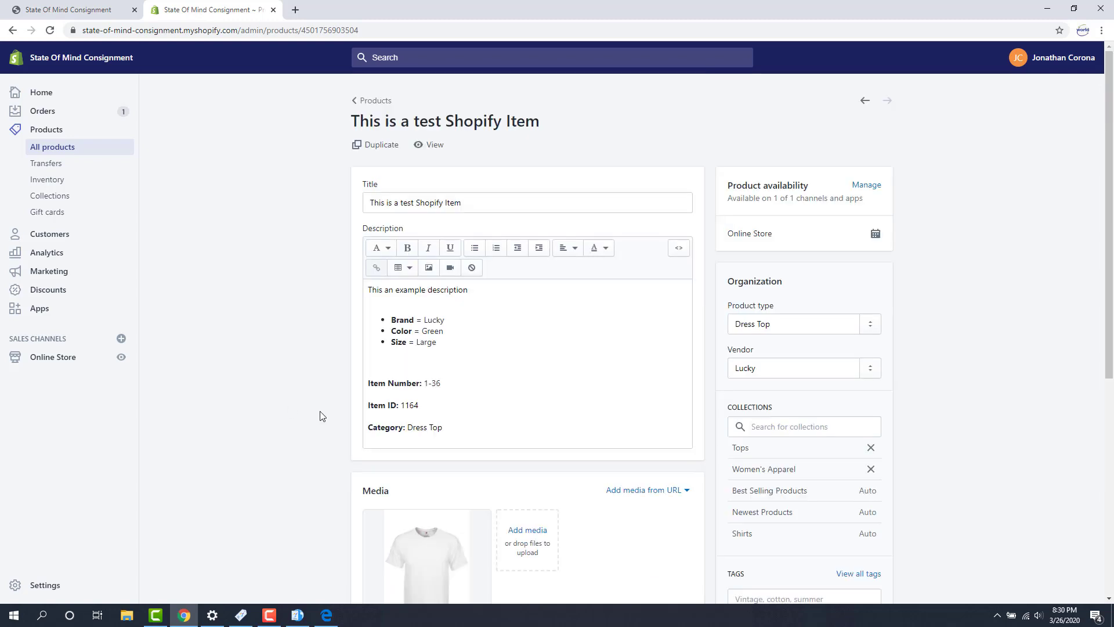
left_click(65, 197)
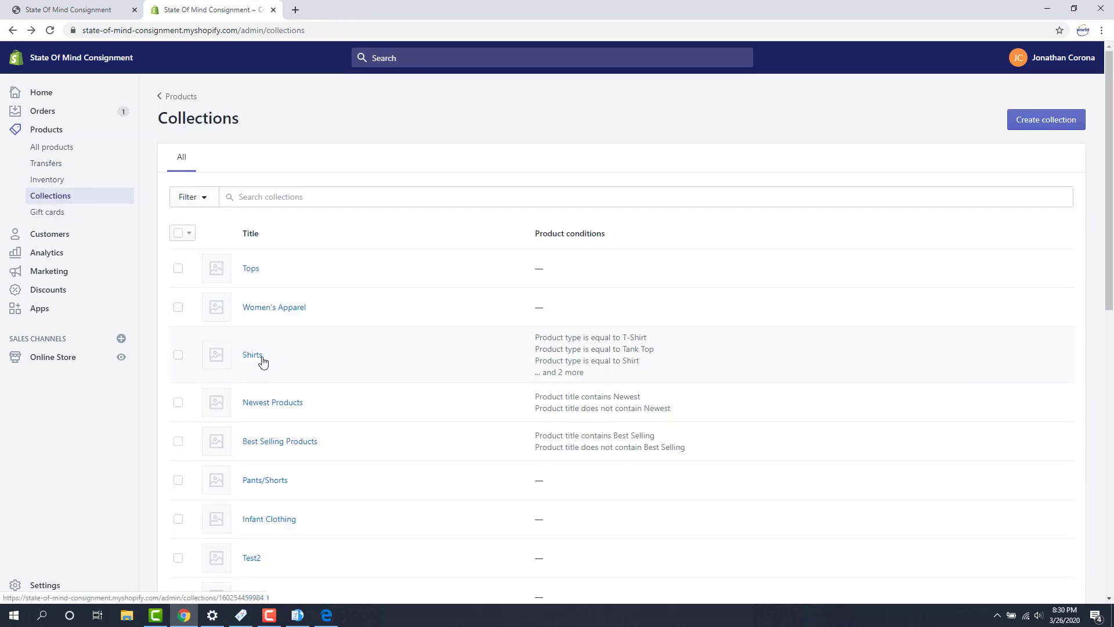
Add a sixth condition row to Shirts matching on Product tag is equal to.
left_click(255, 358)
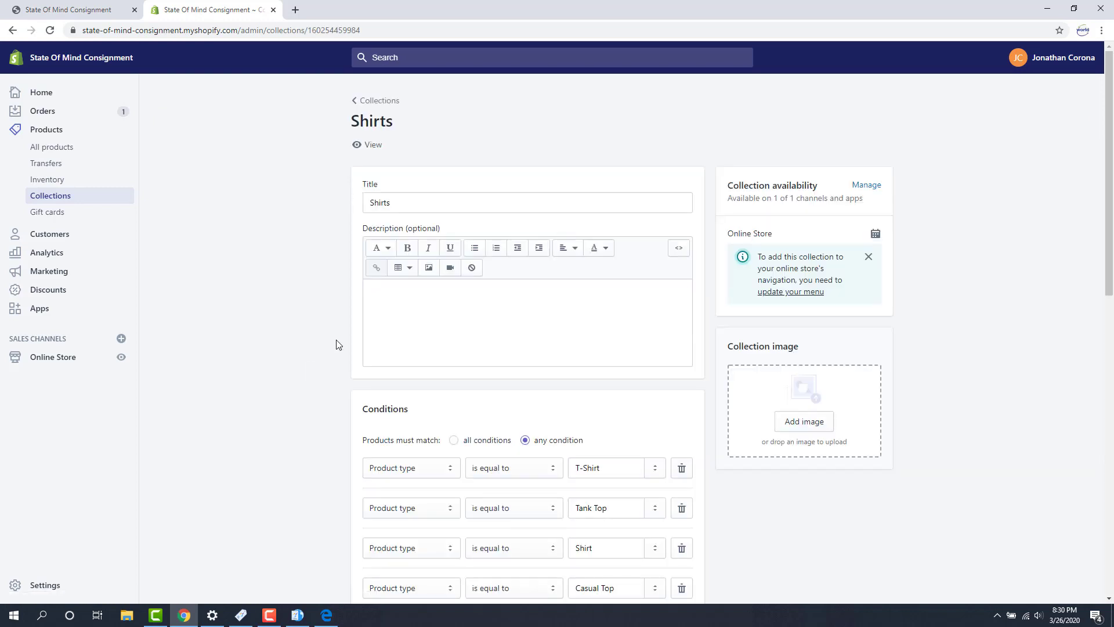
scroll(348, 437, "down", 4)
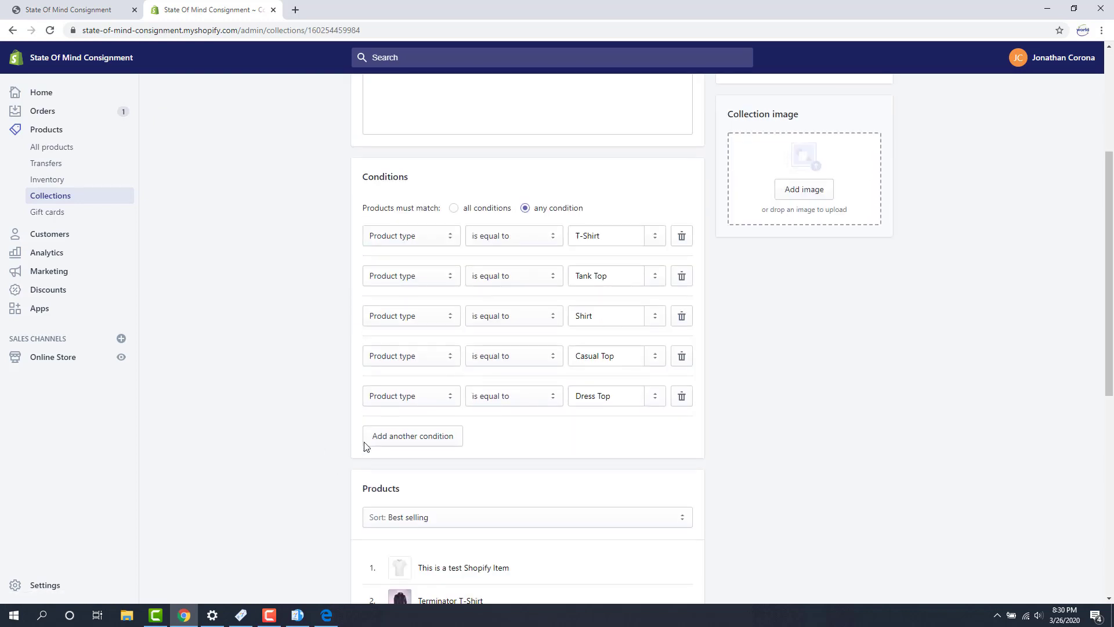
left_click(420, 445)
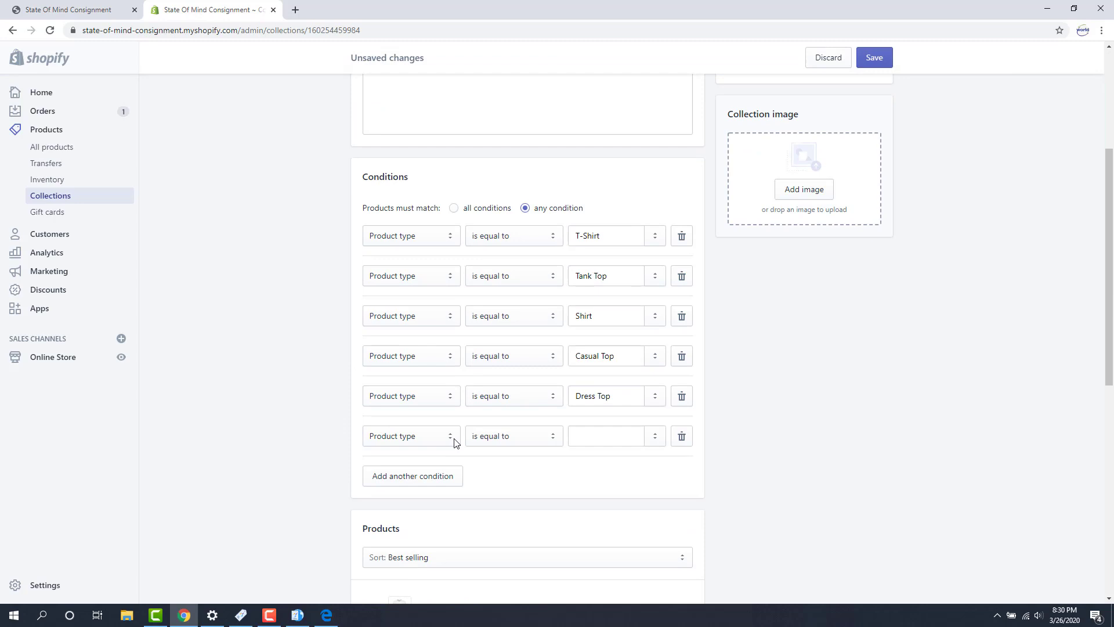
left_click(453, 437)
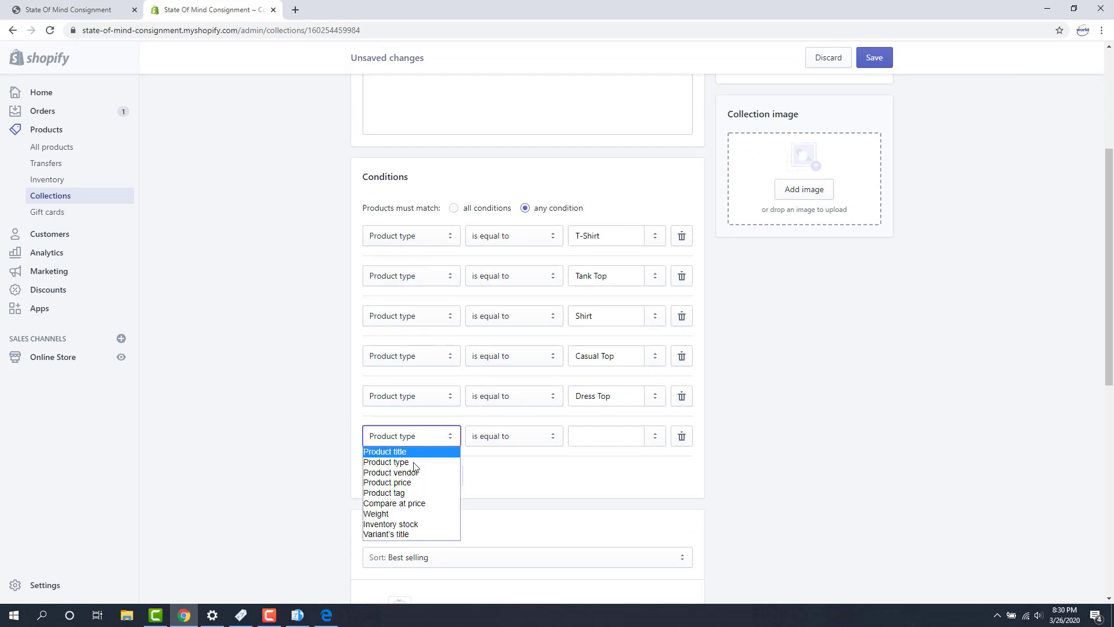
left_click(427, 492)
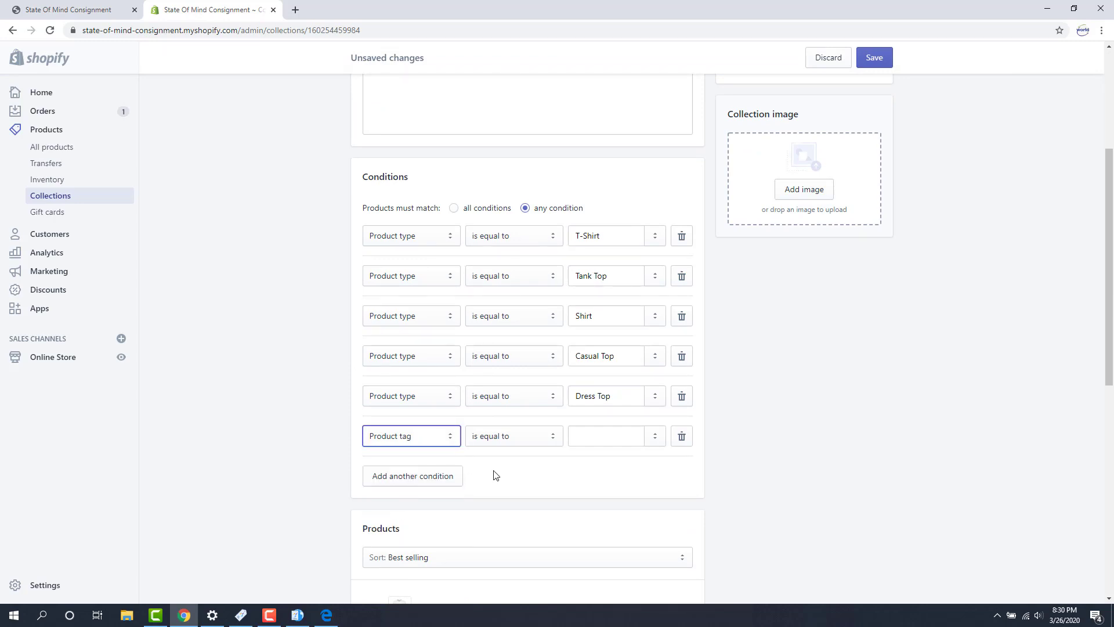
Browse the existing tag values for the new row, leaving the value unset.
left_click(653, 444)
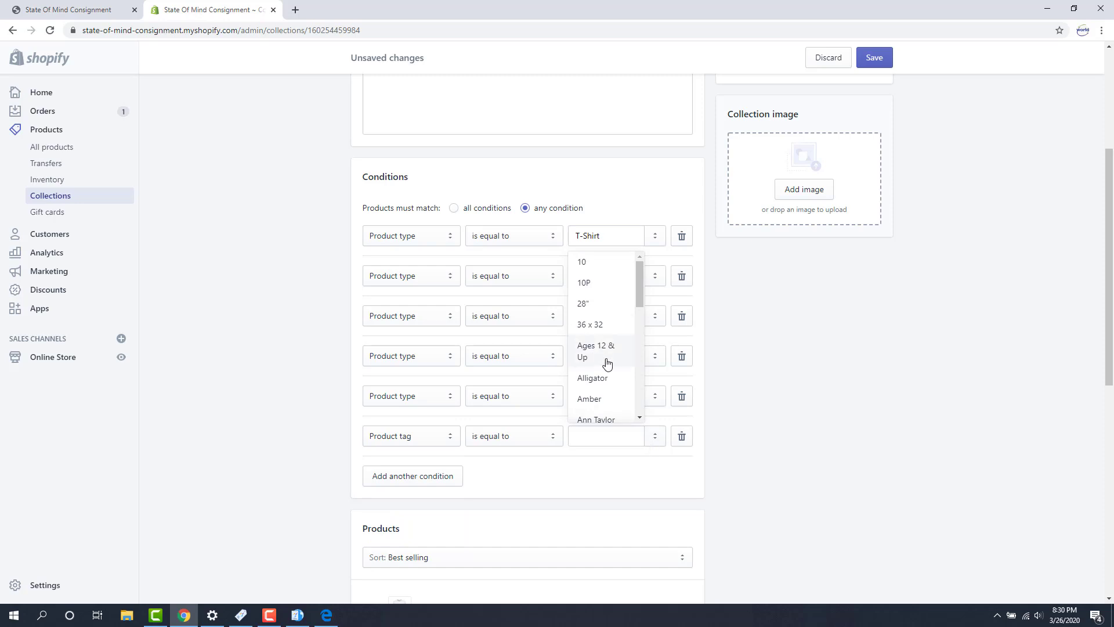
scroll(607, 363, "down", 7)
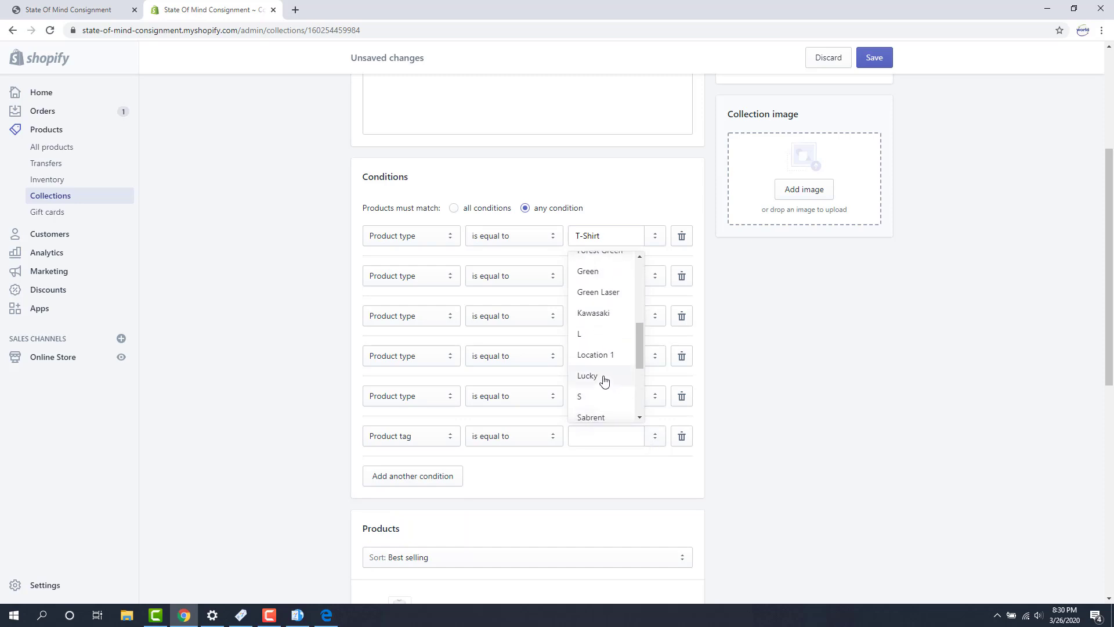
scroll(603, 383, "up", 1)
scroll(599, 394, "down", 1)
scroll(599, 383, "up", 1)
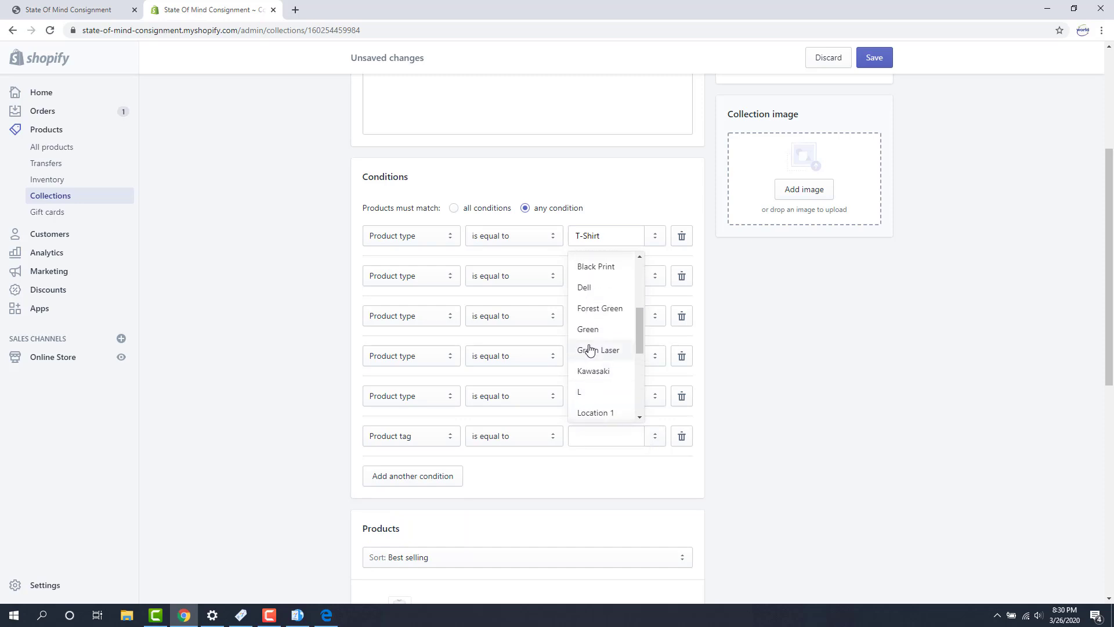
scroll(596, 380, "down", 3)
scroll(599, 383, "up", 2)
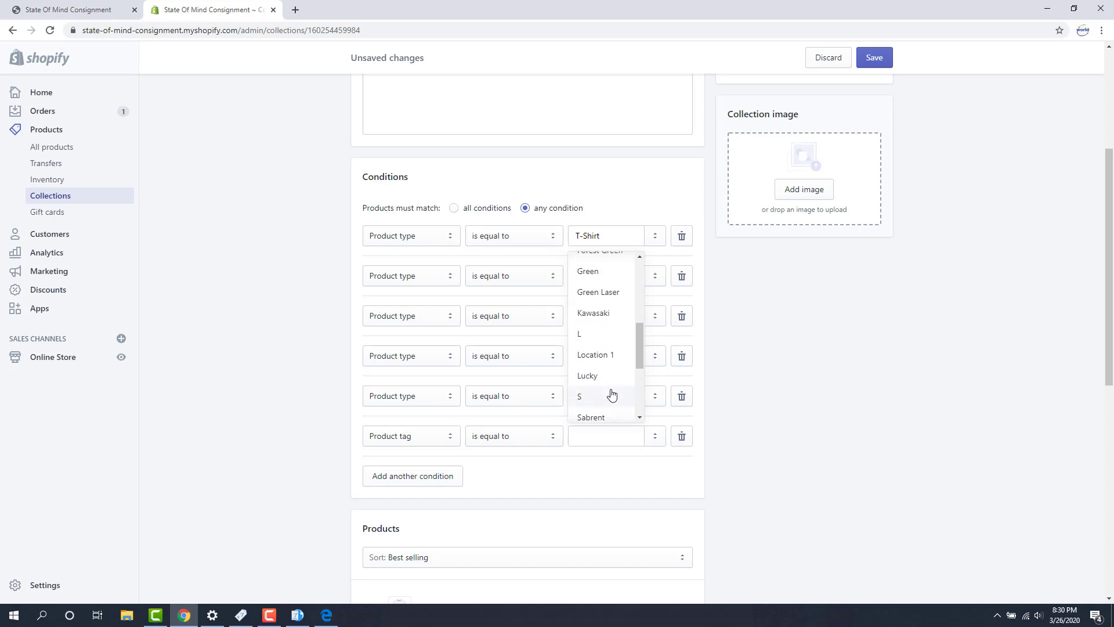
scroll(607, 371, "up", 1)
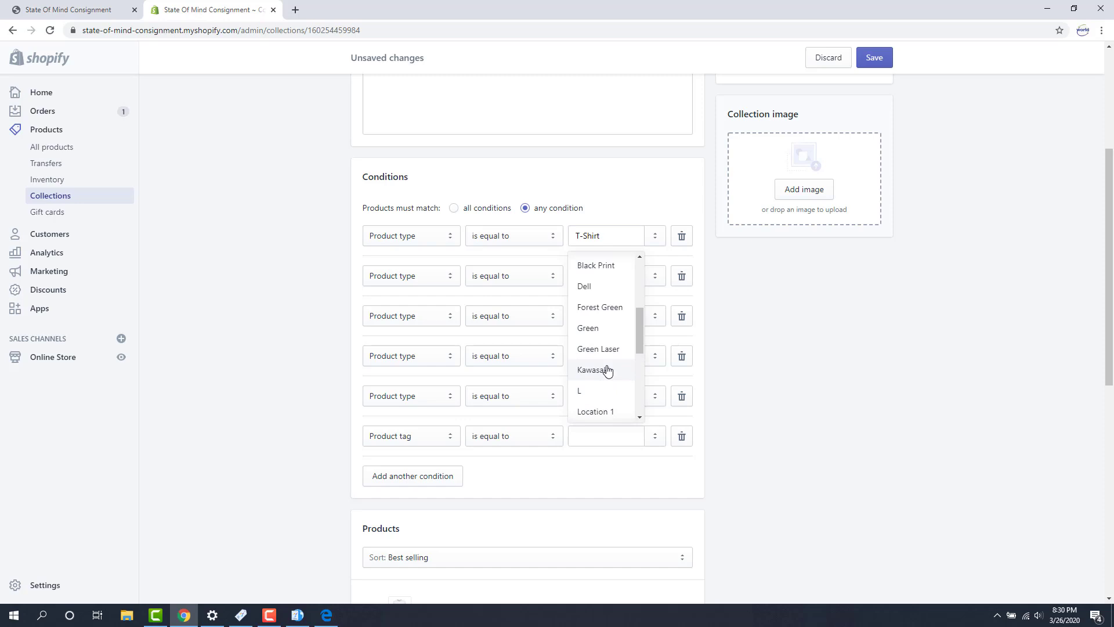
left_click(775, 412)
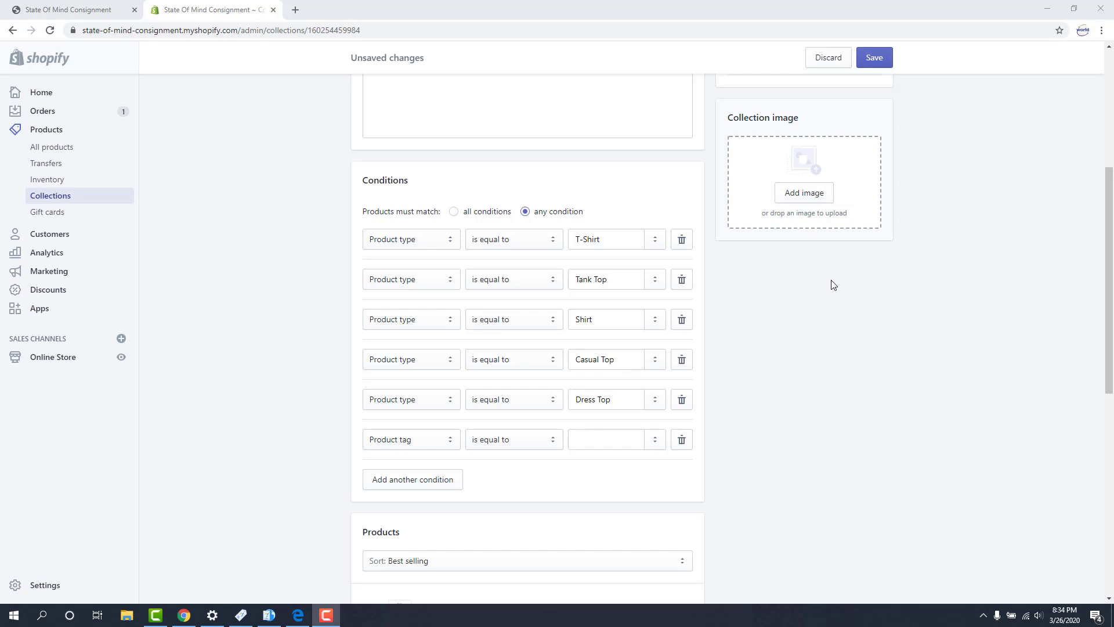
left_click(752, 369)
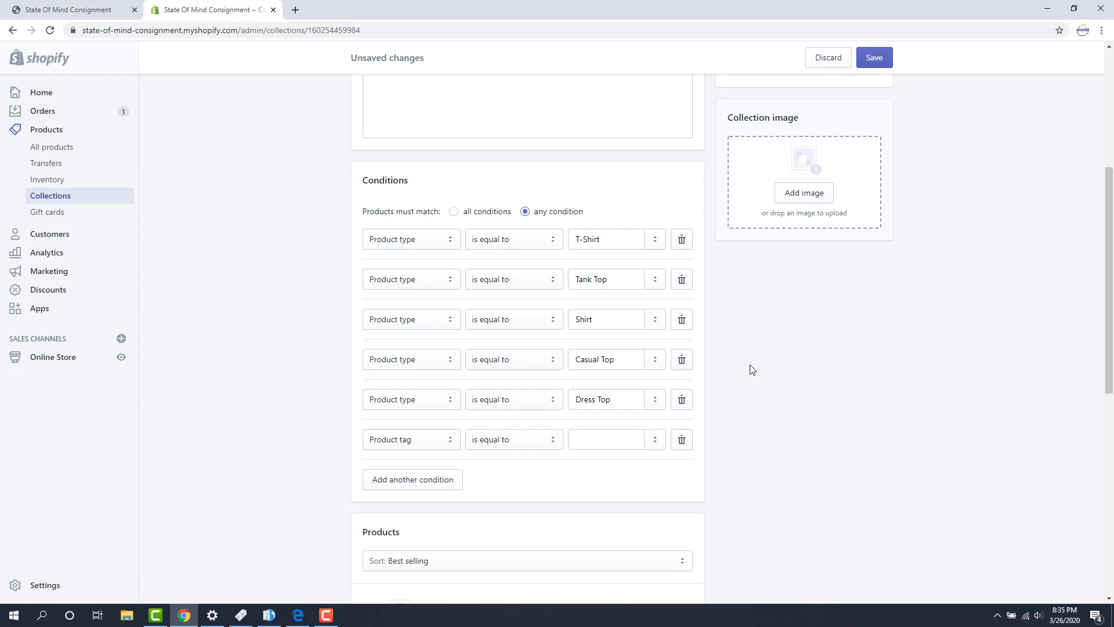